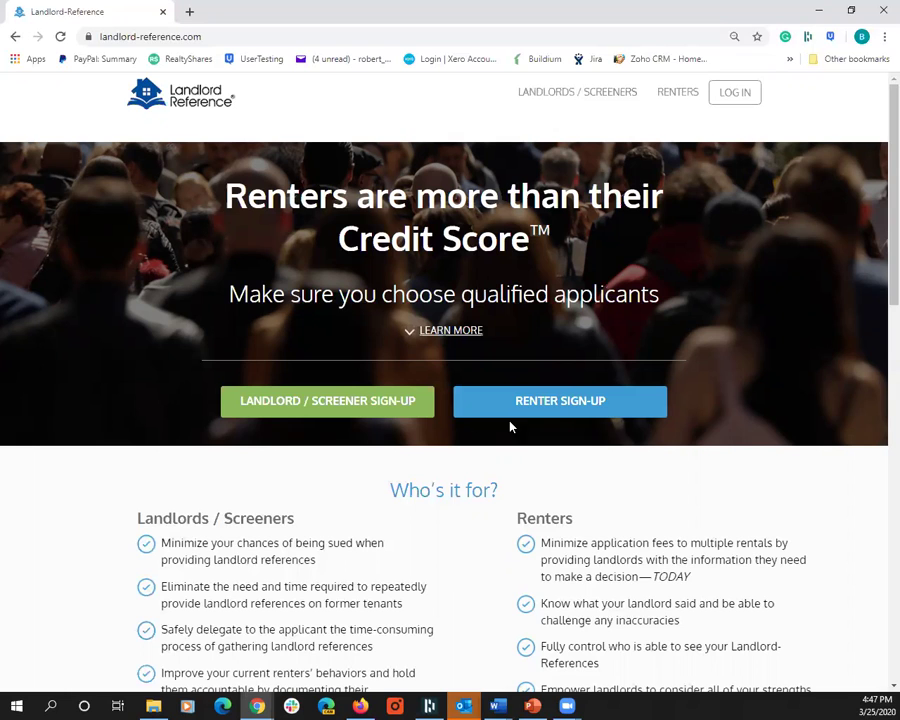
Log in to the renter account using its saved email and password.
{"action": "left_click", "coordinate": [740, 99]}
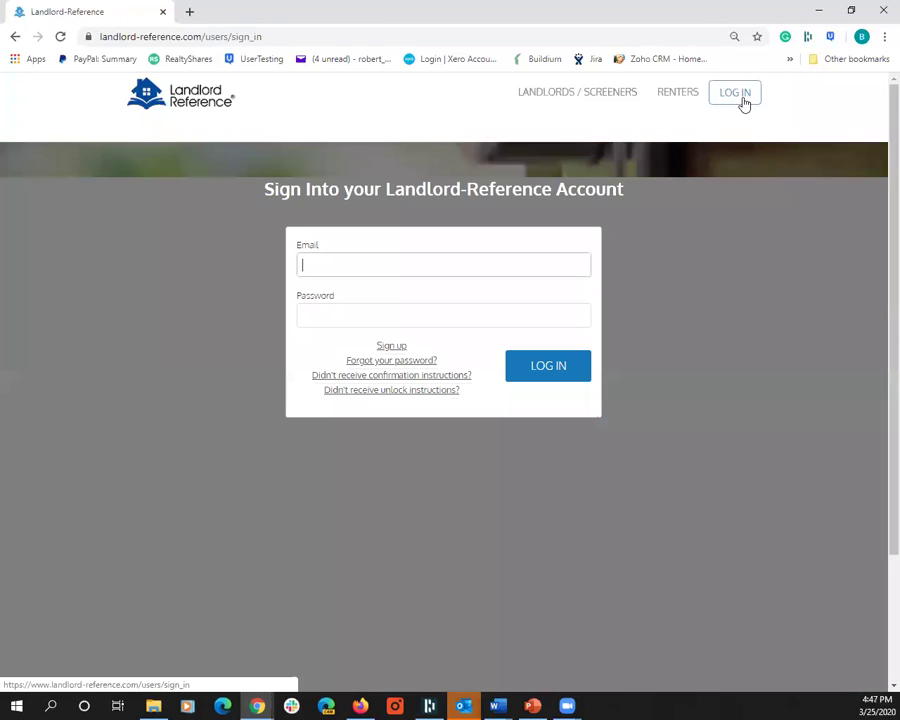
{"action": "left_click", "coordinate": [545, 263]}
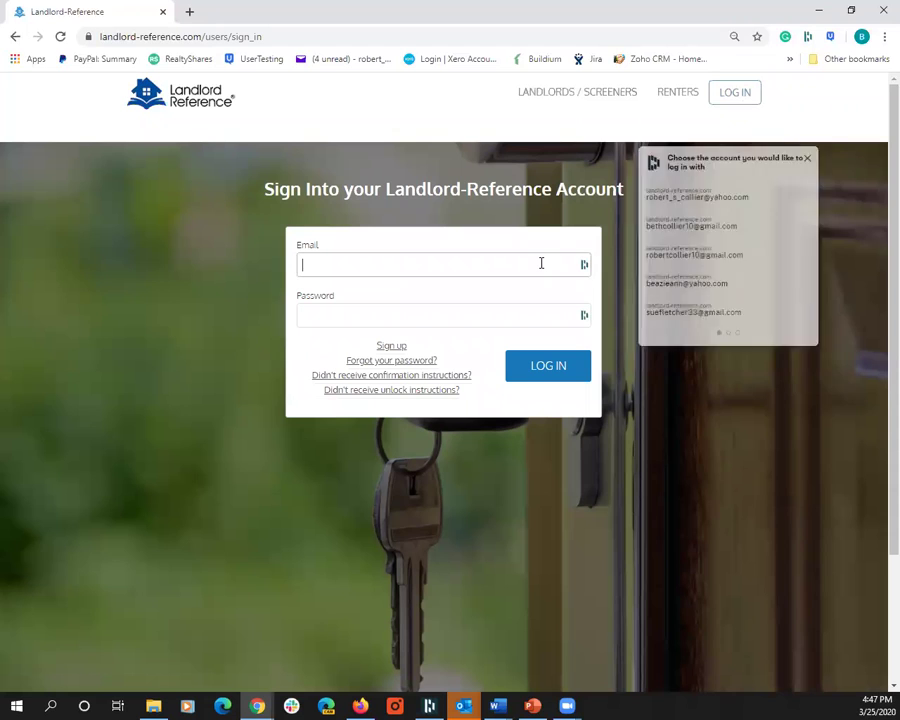
{"action": "left_click", "coordinate": [688, 262]}
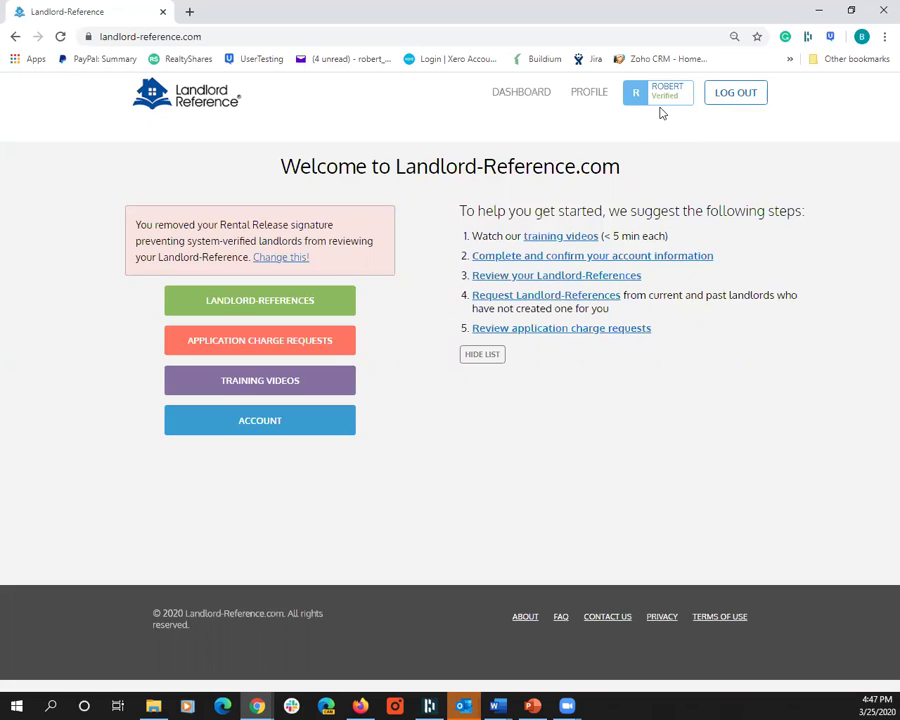
Sign the Rental Release by accepting its terms and revoke it by declining the same terms.
{"action": "left_click", "coordinate": [283, 259]}
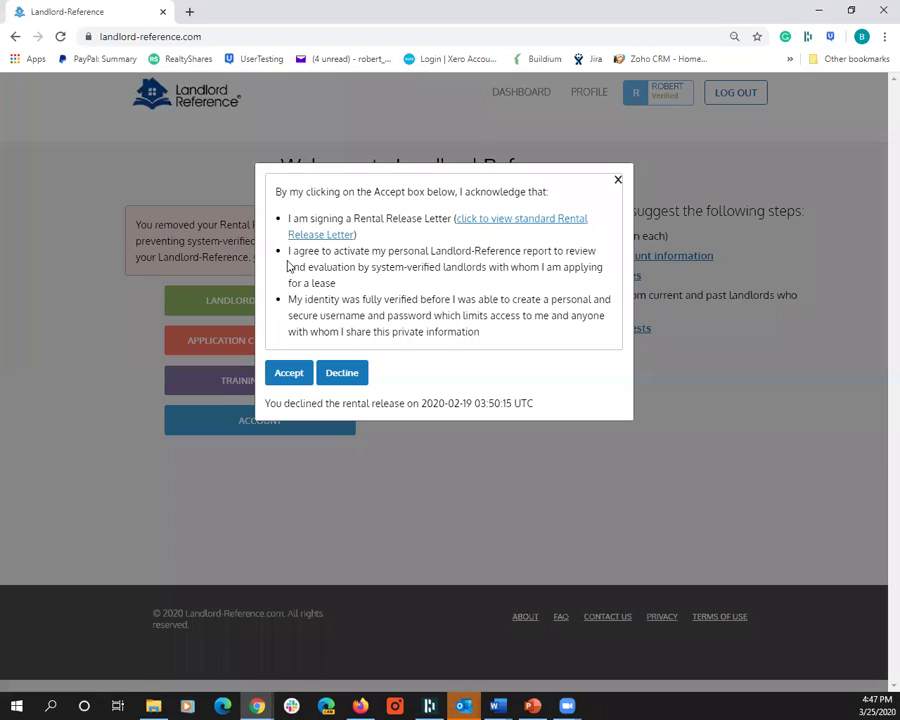
{"action": "left_click", "coordinate": [286, 374]}
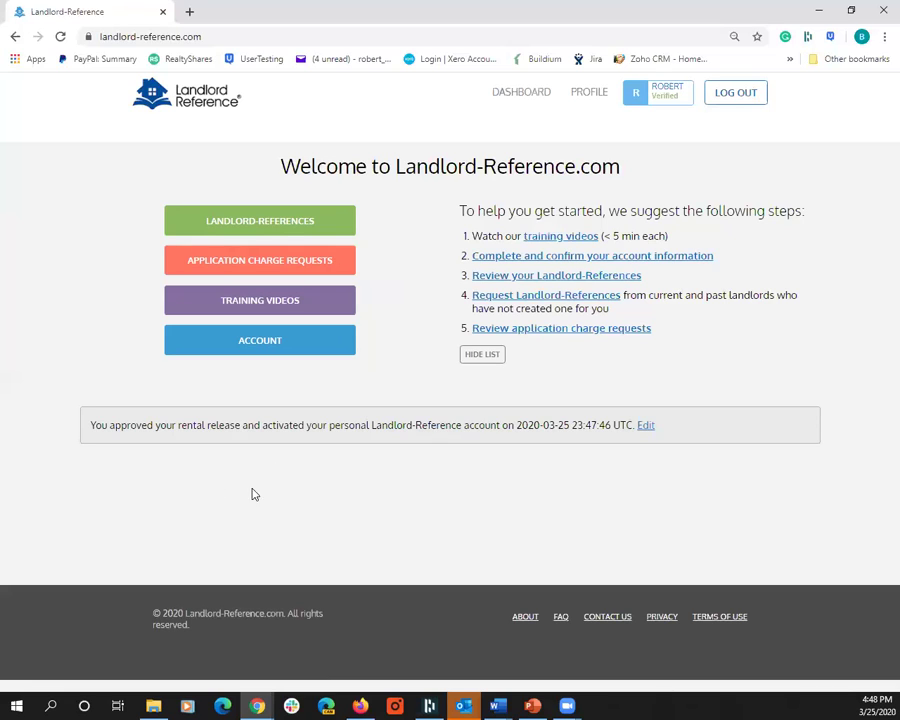
{"action": "left_click", "coordinate": [645, 426]}
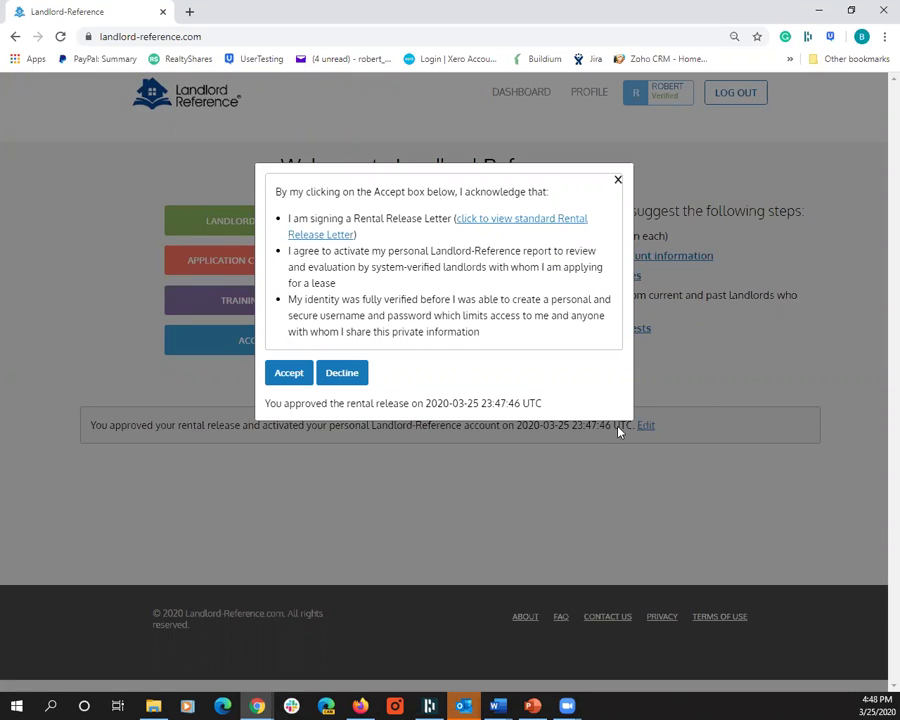
{"action": "left_click", "coordinate": [341, 376]}
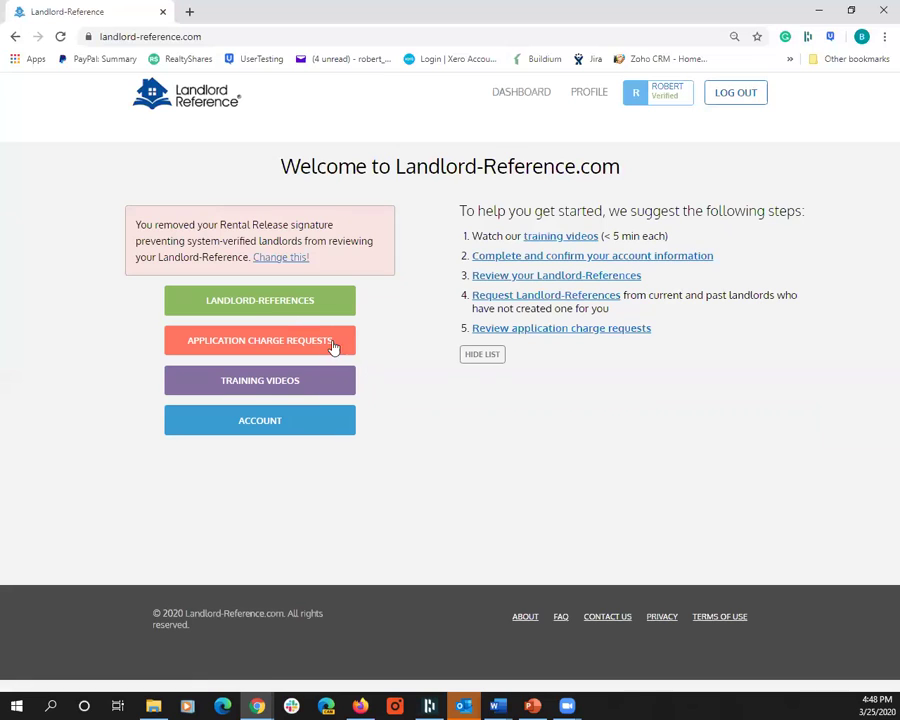
View the blank Request Landlord-Reference form from the Landlord-References page and return to the dashboard.
{"action": "left_click", "coordinate": [261, 302]}
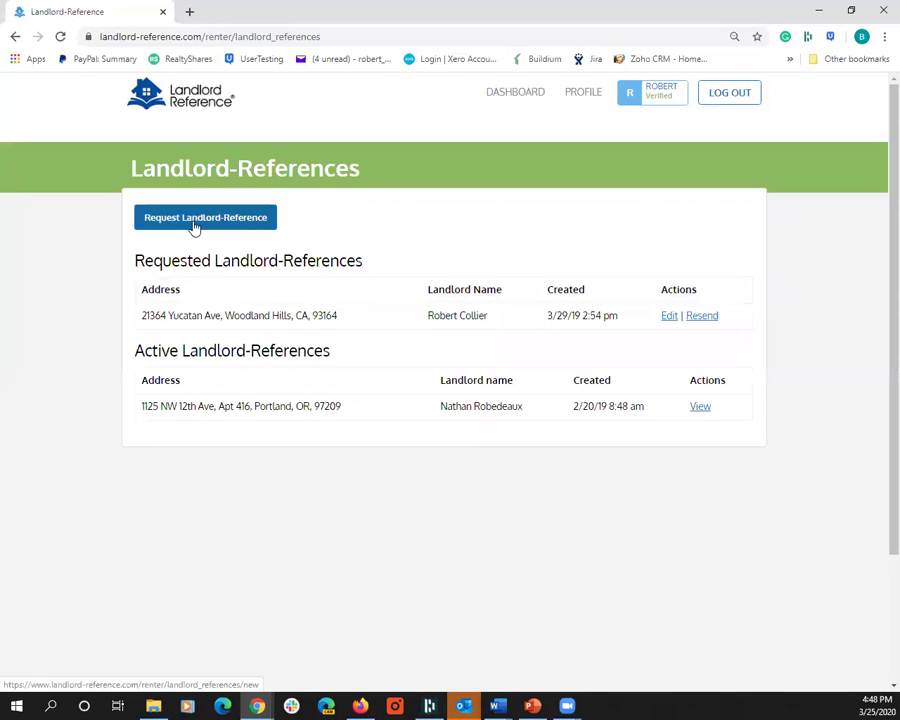
{"action": "left_click", "coordinate": [195, 227]}
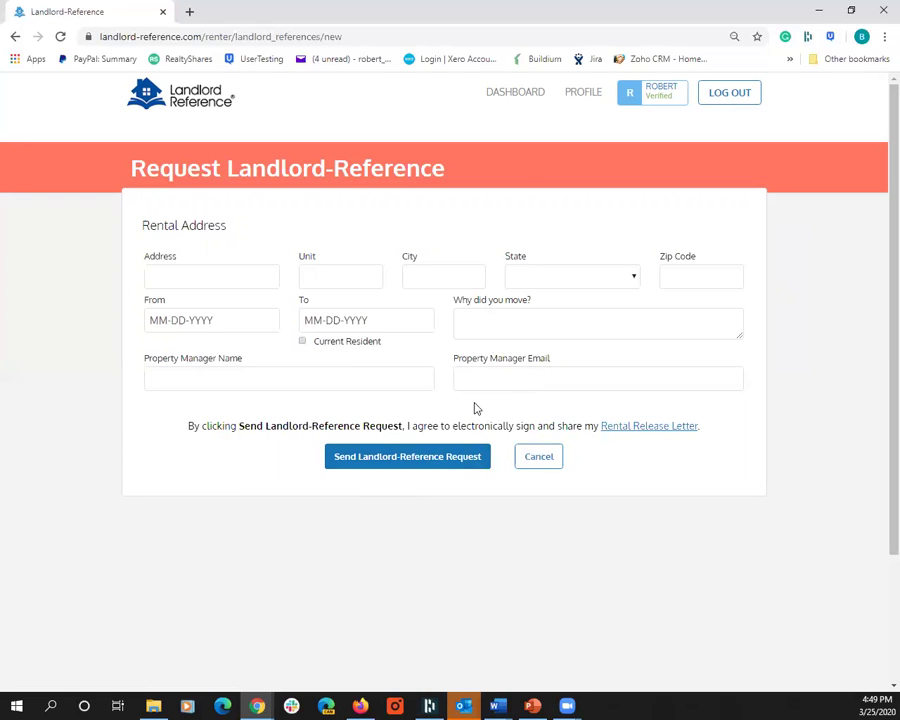
{"action": "left_click", "coordinate": [511, 93]}
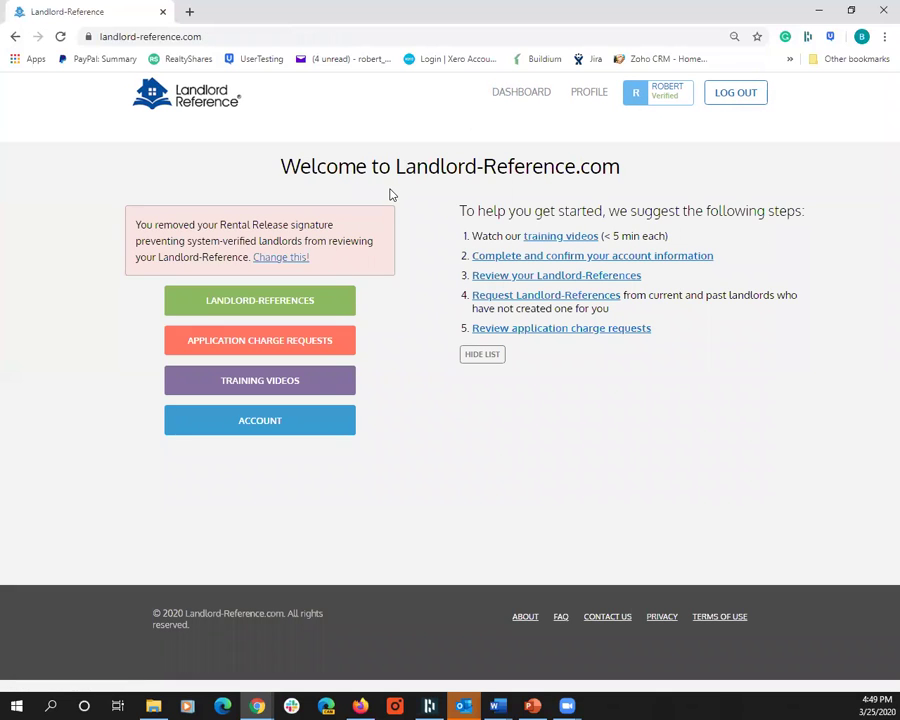
Open the active Landlord-Reference and examine its personal, rental, landlord and review sections through to the submission area.
{"action": "left_click", "coordinate": [315, 297]}
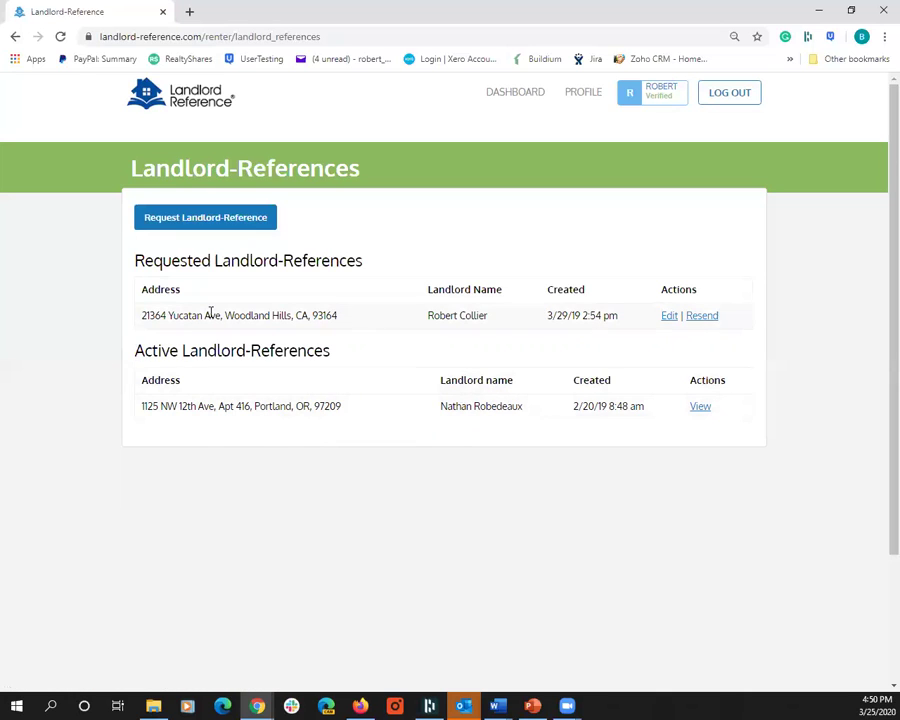
{"action": "left_click", "coordinate": [699, 409]}
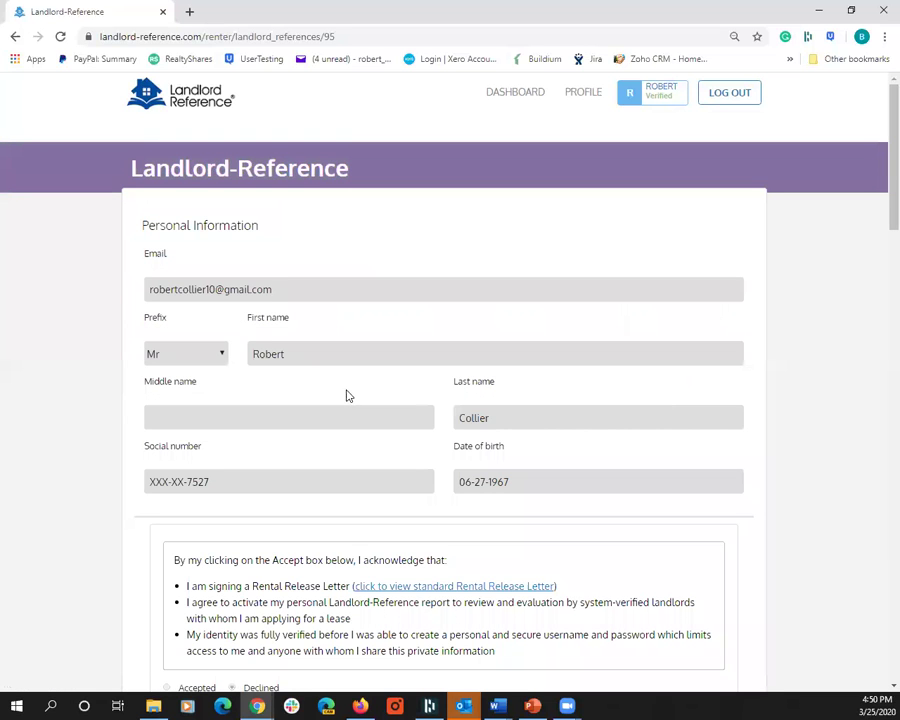
{"action": "scroll", "coordinate": [345, 393], "scroll_direction": "down", "scroll_amount": 1}
{"action": "scroll", "coordinate": [346, 393], "scroll_direction": "down", "scroll_amount": 3}
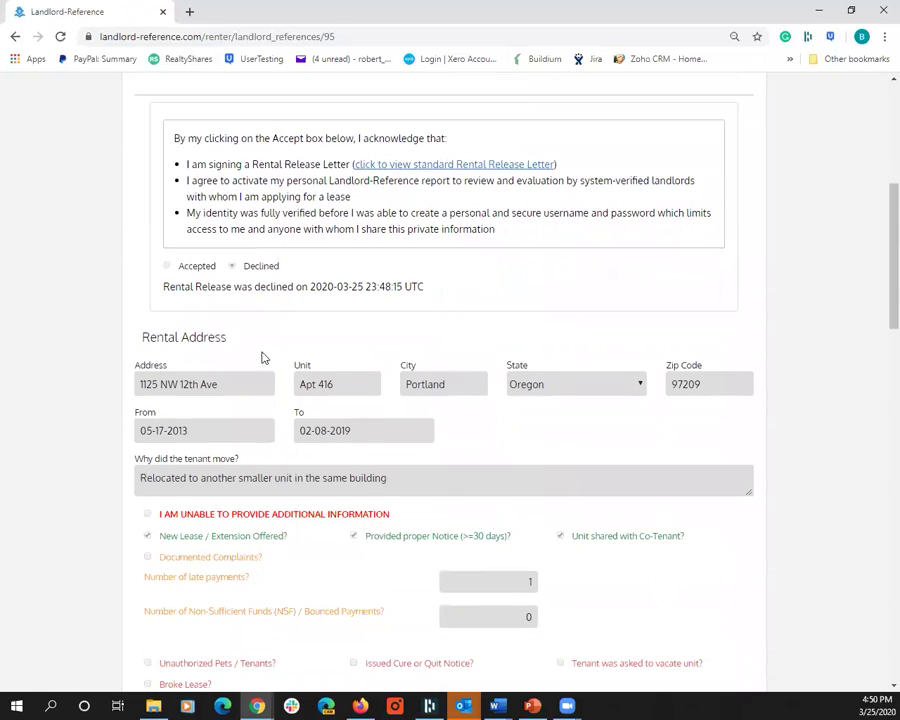
{"action": "scroll", "coordinate": [262, 357], "scroll_direction": "down", "scroll_amount": 1}
{"action": "scroll", "coordinate": [262, 357], "scroll_direction": "down", "scroll_amount": 3}
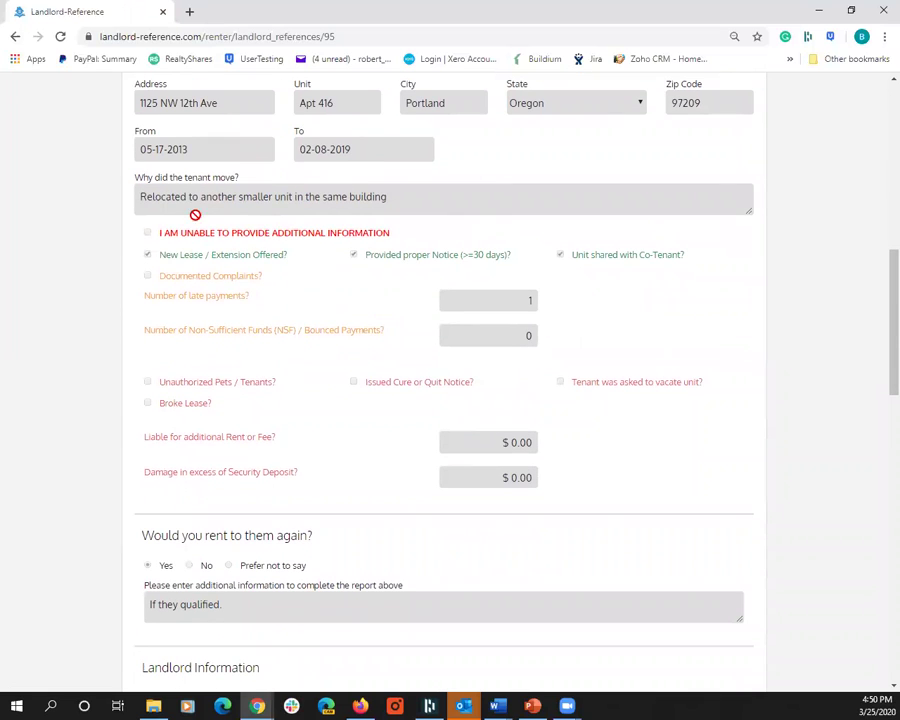
{"action": "scroll", "coordinate": [412, 461], "scroll_direction": "down", "scroll_amount": 2}
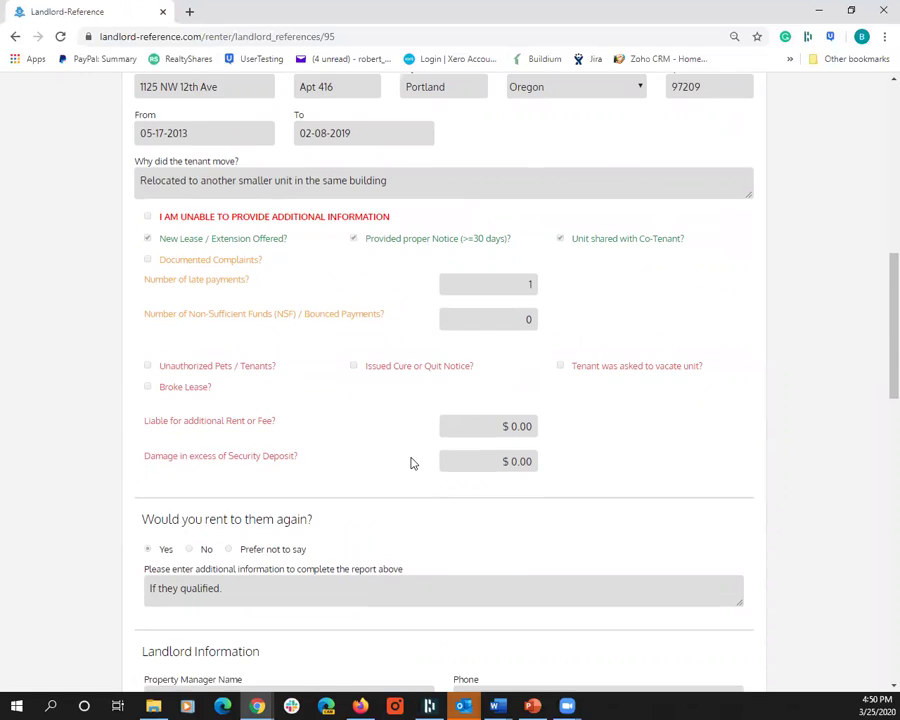
{"action": "scroll", "coordinate": [355, 473], "scroll_direction": "down", "scroll_amount": 4}
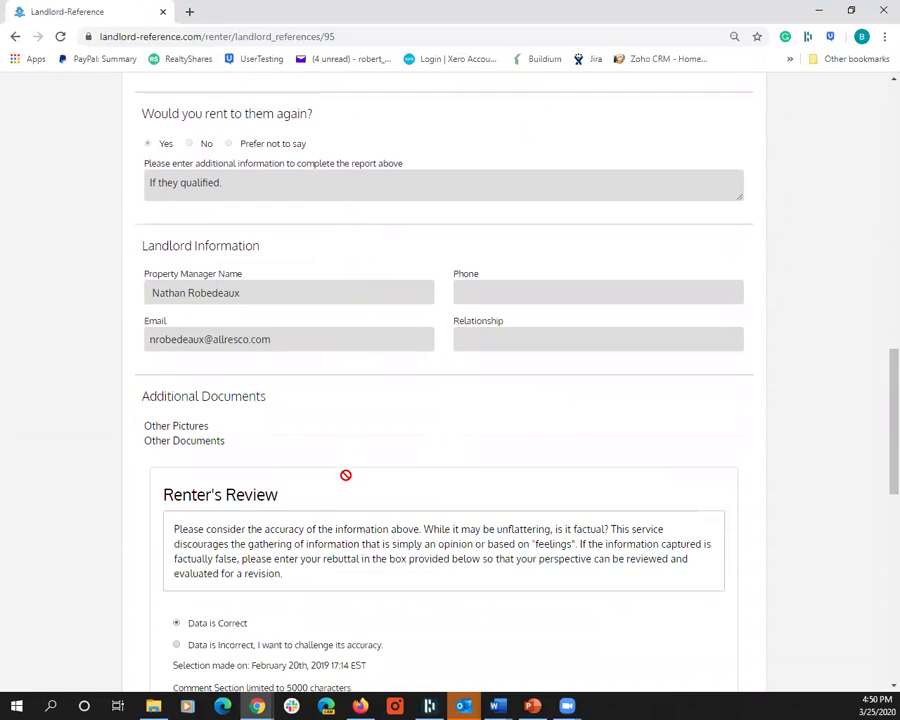
{"action": "scroll", "coordinate": [346, 482], "scroll_direction": "down", "scroll_amount": 3}
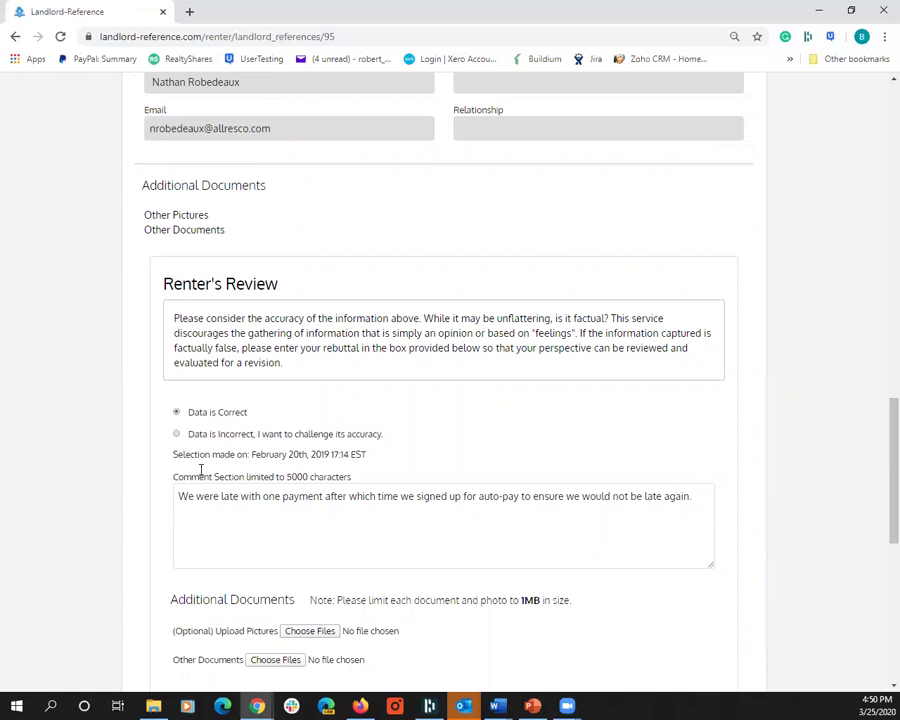
{"action": "scroll", "coordinate": [200, 468], "scroll_direction": "down", "scroll_amount": 8}
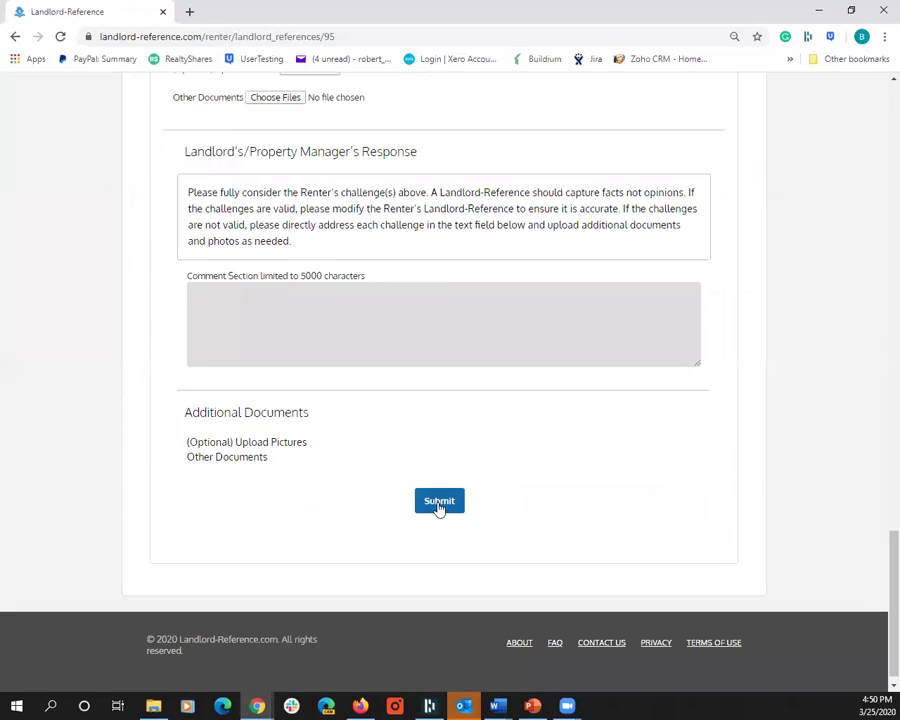
Examine the Renter's Review accuracy choices, comment and document uploads, and the Landlord's/Property Manager's Response section.
{"action": "scroll", "coordinate": [287, 516], "scroll_direction": "up", "scroll_amount": 6}
{"action": "scroll", "coordinate": [277, 510], "scroll_direction": "up", "scroll_amount": 2}
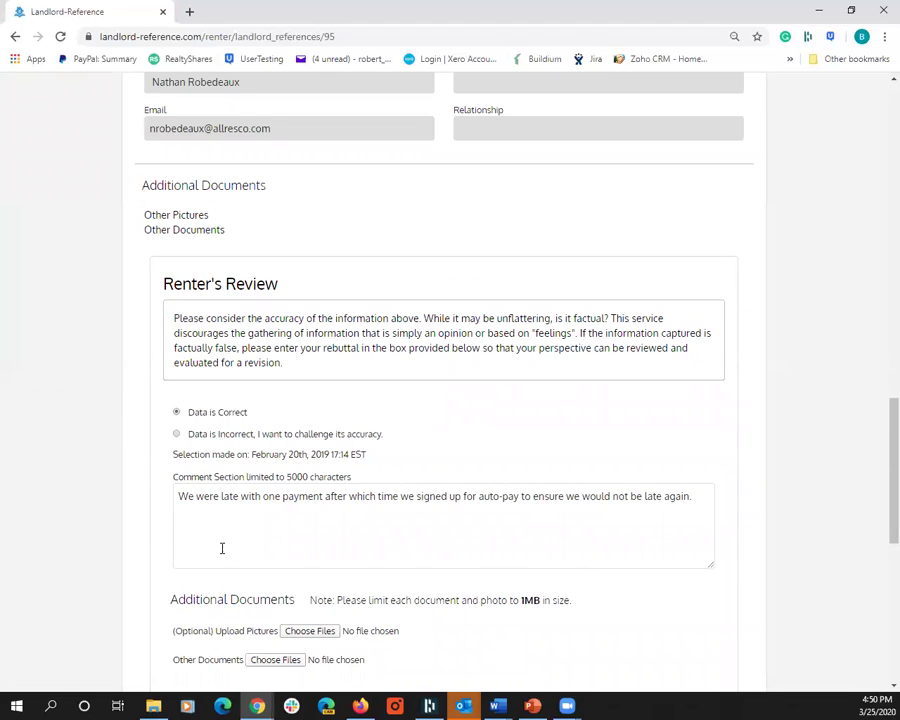
{"action": "scroll", "coordinate": [229, 542], "scroll_direction": "down", "scroll_amount": 2}
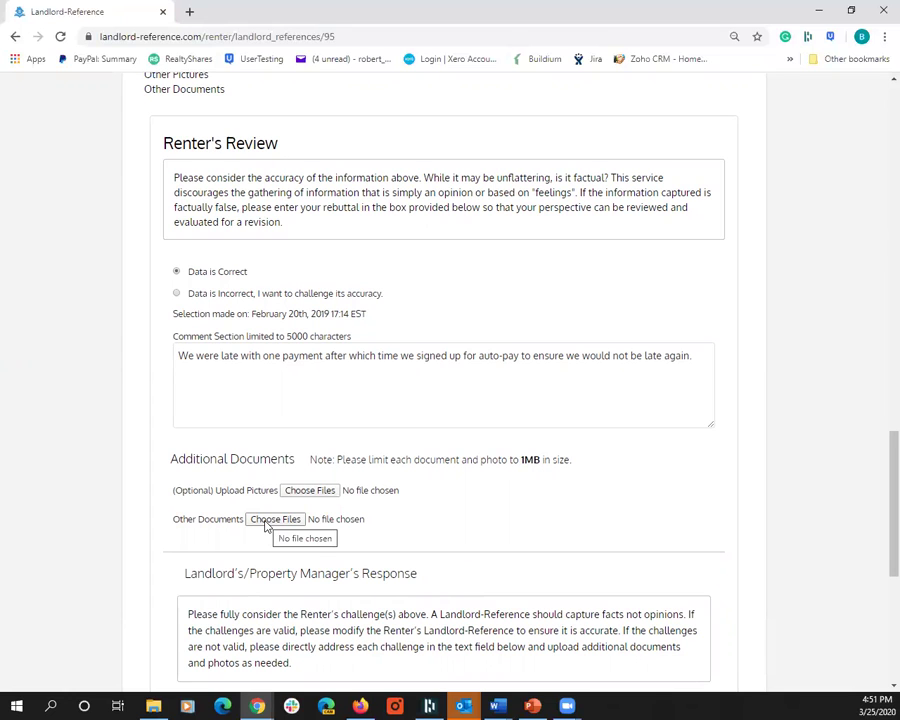
{"action": "scroll", "coordinate": [300, 570], "scroll_direction": "down", "scroll_amount": 2}
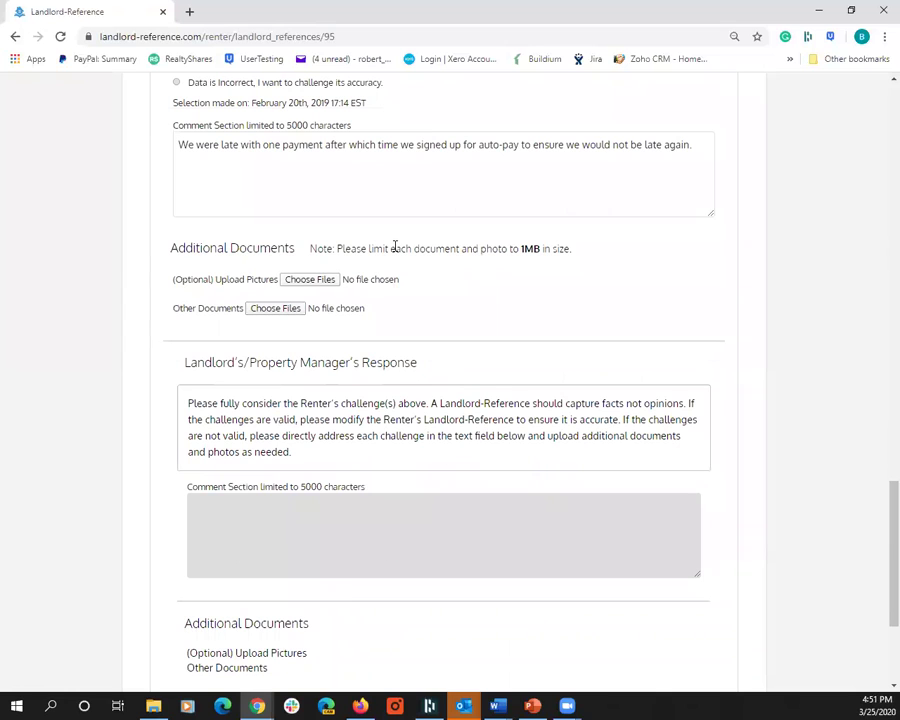
{"action": "scroll", "coordinate": [231, 460], "scroll_direction": "down", "scroll_amount": 3}
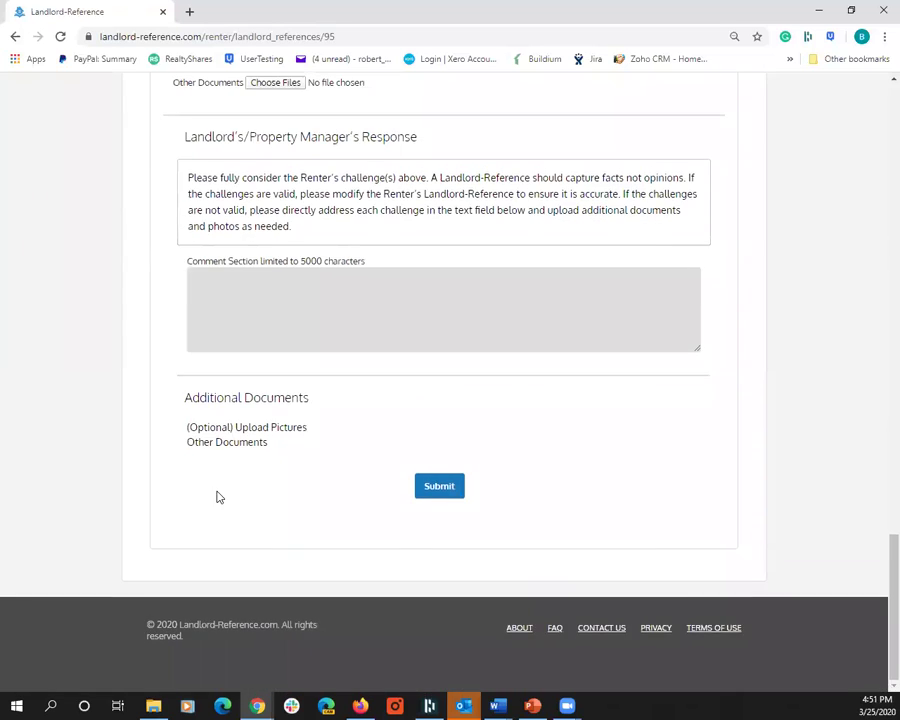
Recheck the rent-again answer, landlord information and review sections, and go back to the reference's personal information.
{"action": "scroll", "coordinate": [217, 496], "scroll_direction": "up", "scroll_amount": 5}
{"action": "scroll", "coordinate": [219, 483], "scroll_direction": "up", "scroll_amount": 4}
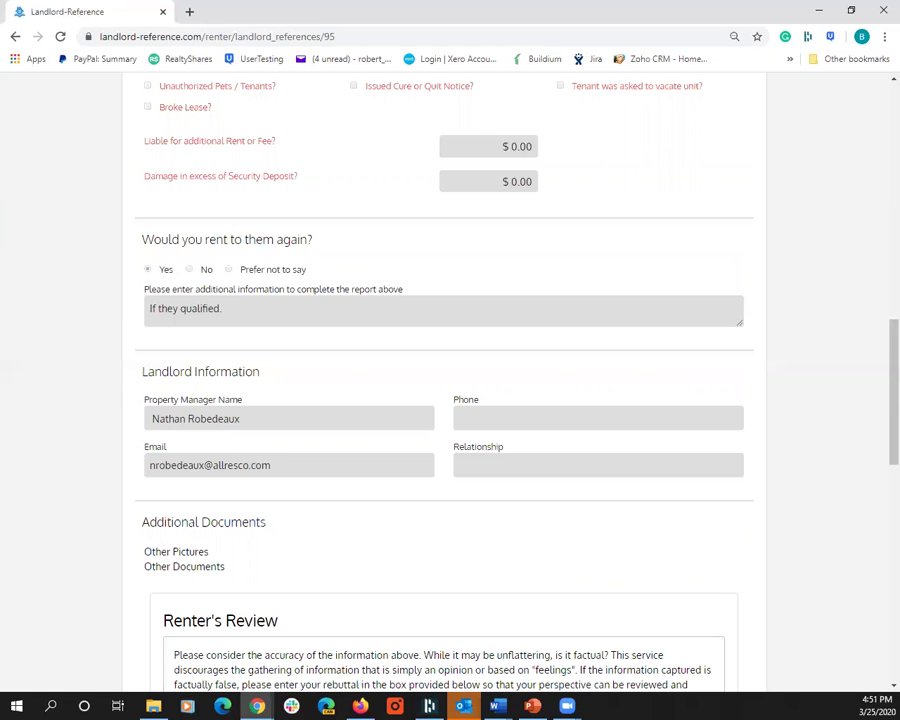
{"action": "scroll", "coordinate": [333, 454], "scroll_direction": "down", "scroll_amount": 10}
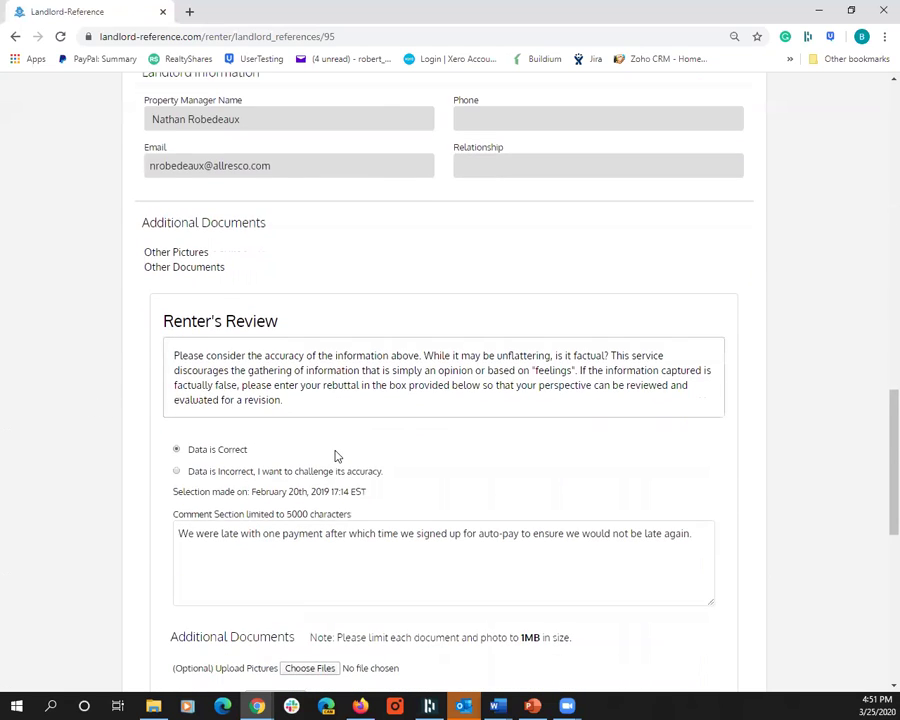
{"action": "scroll", "coordinate": [281, 446], "scroll_direction": "down", "scroll_amount": 3}
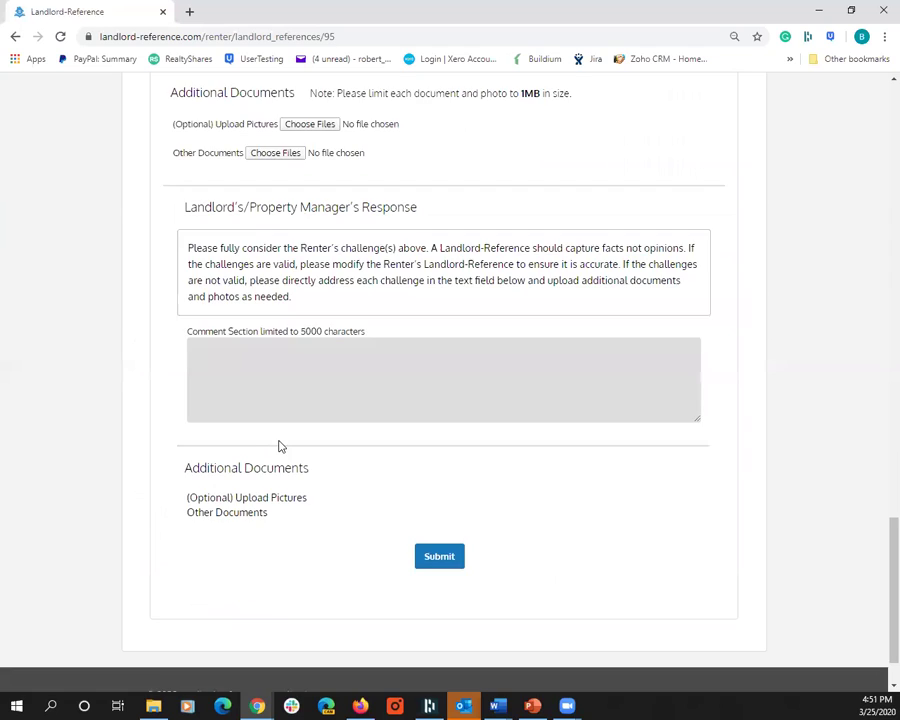
{"action": "scroll", "coordinate": [277, 430], "scroll_direction": "up", "scroll_amount": 10}
{"action": "scroll", "coordinate": [311, 334], "scroll_direction": "up", "scroll_amount": 5}
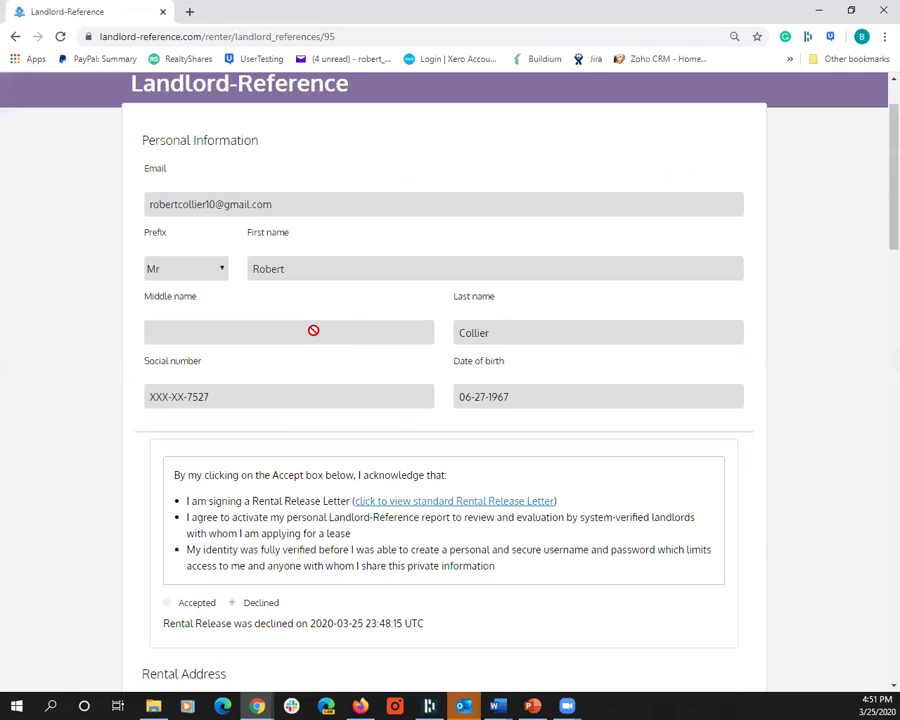
{"action": "scroll", "coordinate": [313, 330], "scroll_direction": "up", "scroll_amount": 2}
Leave the reference for the dashboard, look over the requested and active Landlord-References, and return to the dashboard.
{"action": "left_click", "coordinate": [510, 96]}
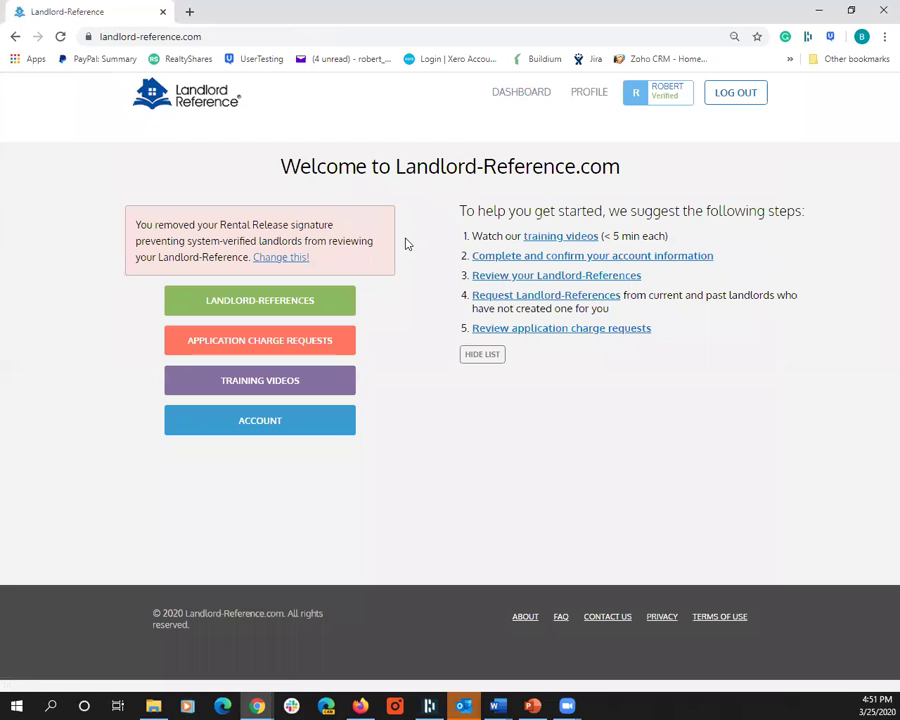
{"action": "left_click", "coordinate": [311, 309]}
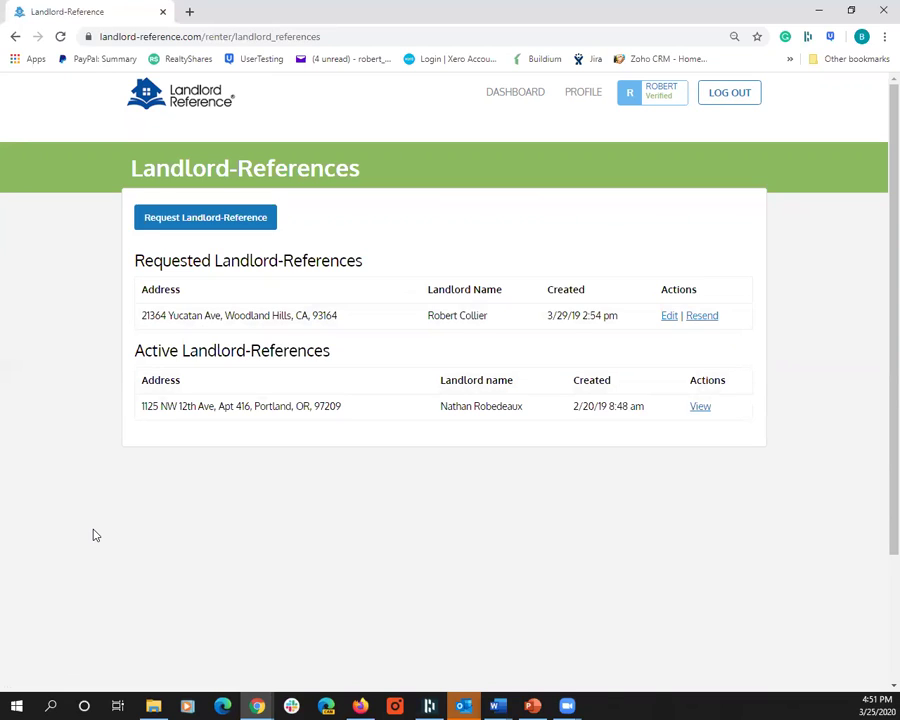
{"action": "left_click", "coordinate": [494, 96]}
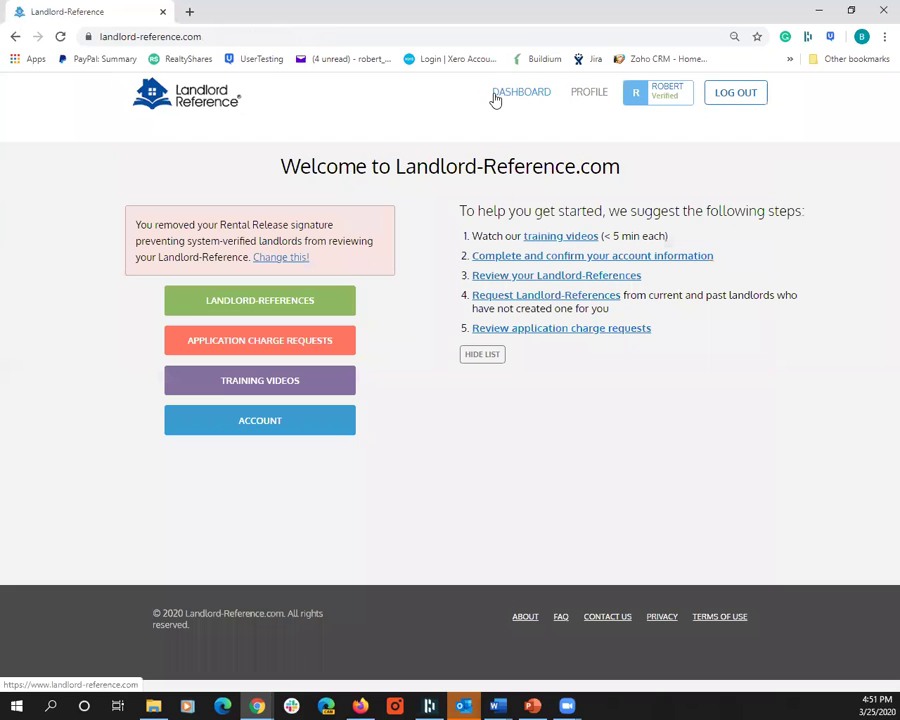
Reactivate the renter's Landlord-Reference report by accepting the Rental Release terms.
{"action": "left_click", "coordinate": [277, 258]}
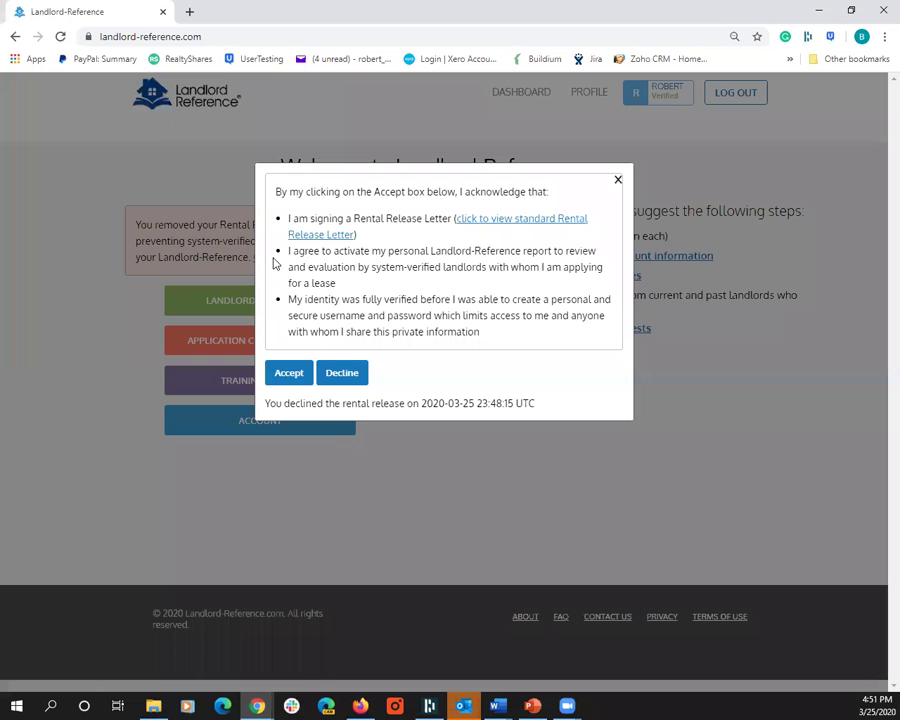
{"action": "left_click", "coordinate": [288, 378]}
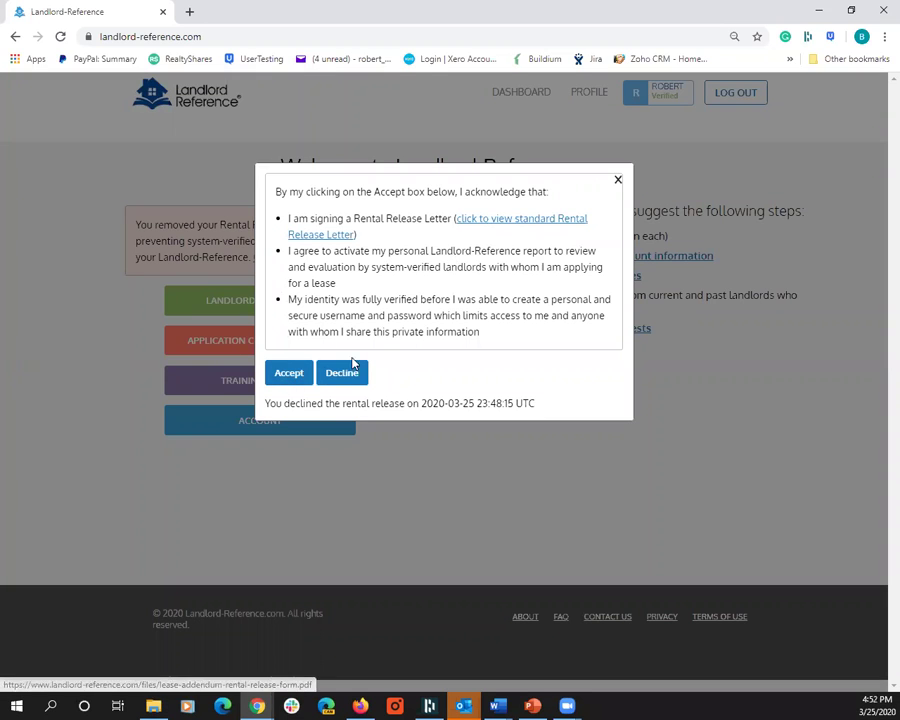
{"action": "left_click", "coordinate": [287, 375]}
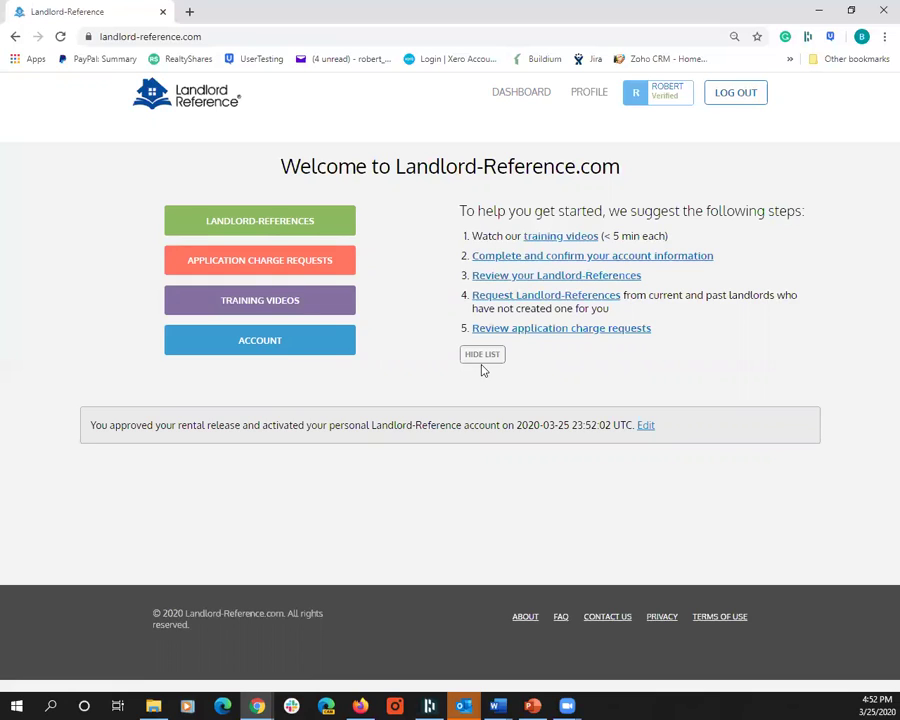
Log out of the renter account and sign in to the landlord account with its saved login.
{"action": "left_click", "coordinate": [727, 99]}
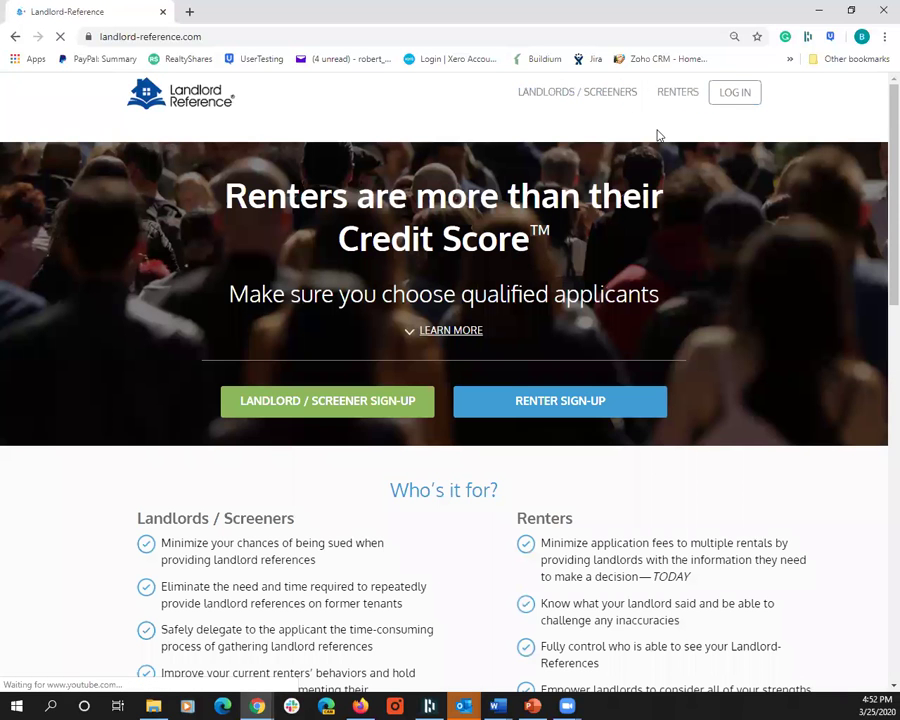
{"action": "left_click", "coordinate": [735, 92]}
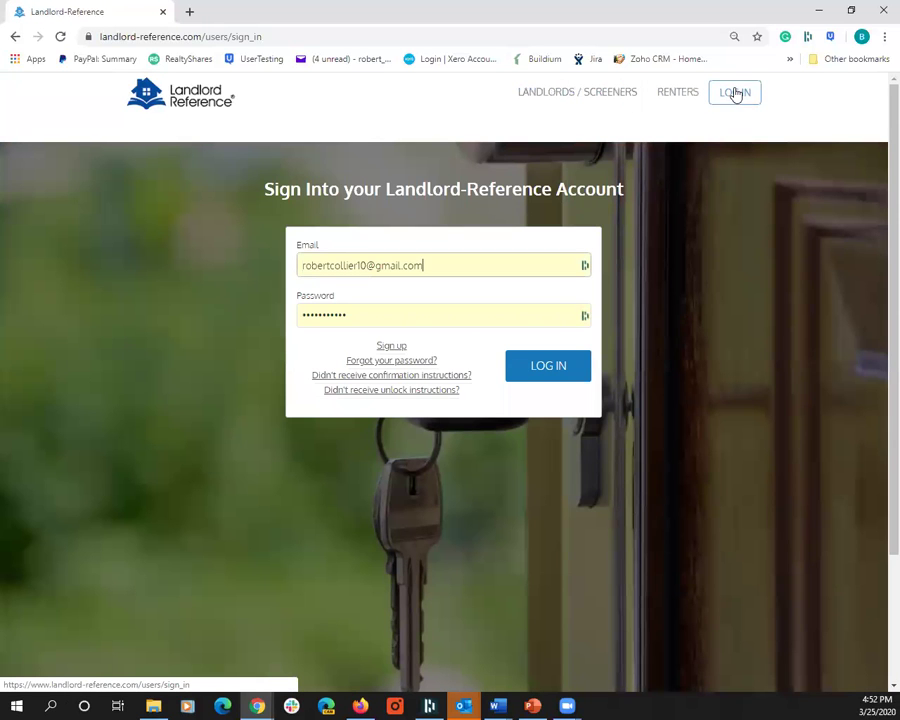
{"action": "left_click", "coordinate": [528, 261]}
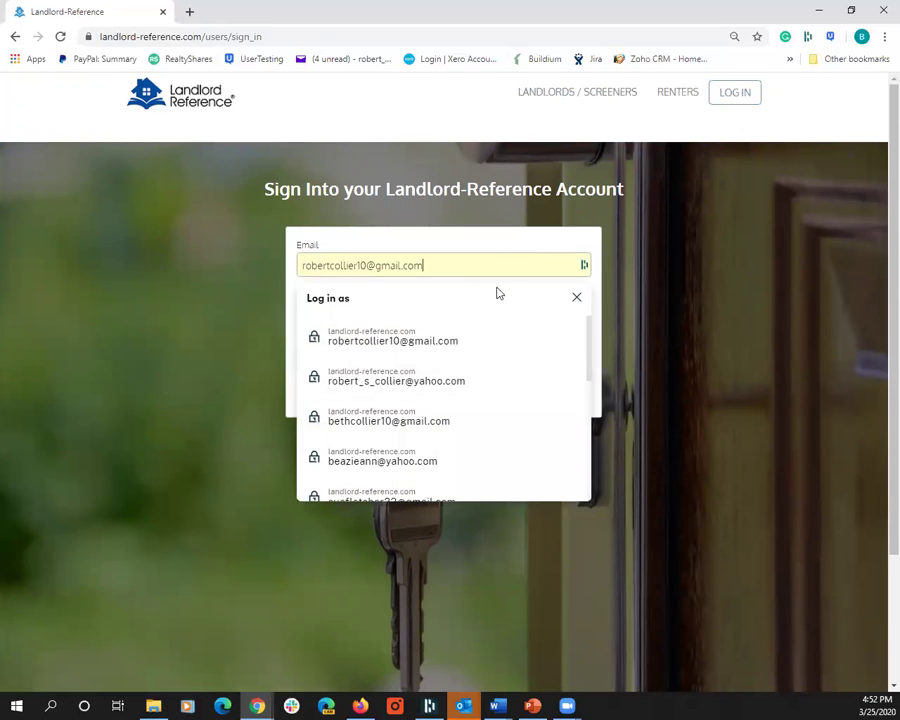
{"action": "left_click", "coordinate": [398, 380]}
{"action": "left_click", "coordinate": [411, 364]}
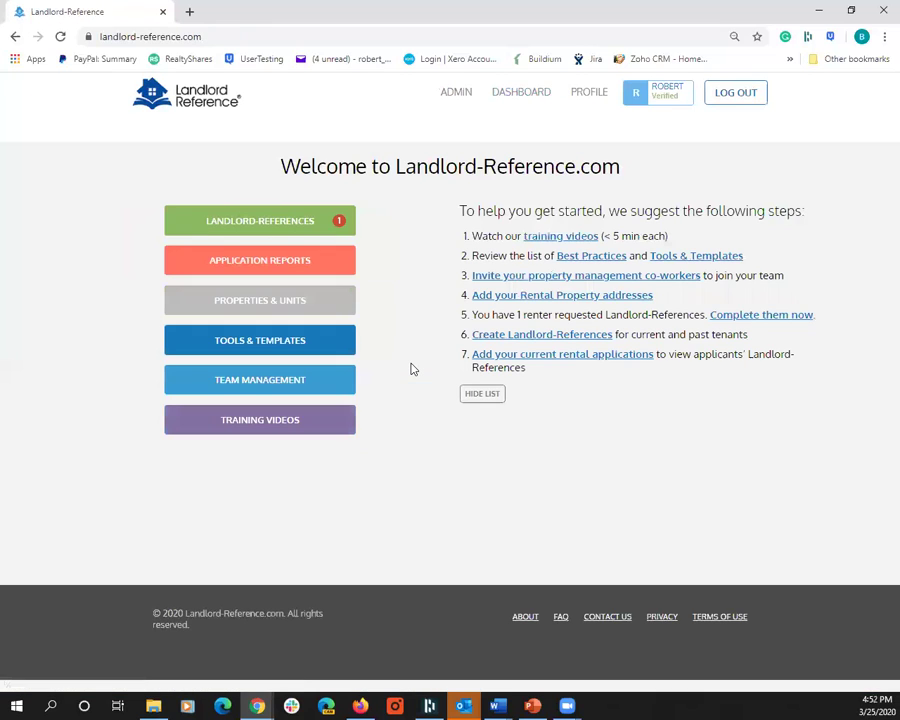
Open the blank new-application form from Application Reports, look over its unit and applicant fields, and return to the dashboard.
{"action": "left_click", "coordinate": [253, 264]}
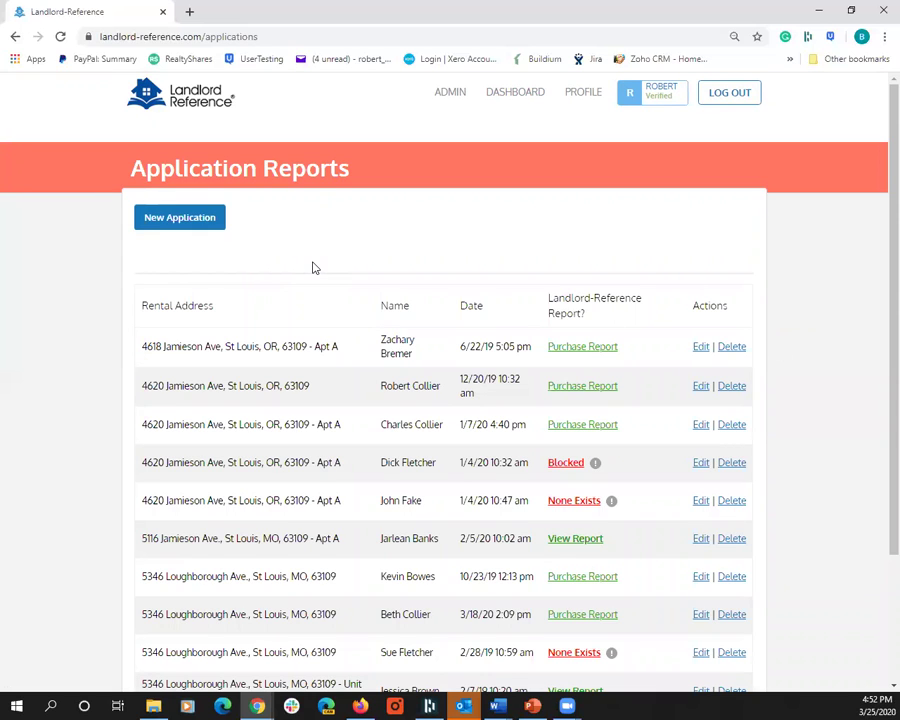
{"action": "left_click", "coordinate": [196, 225]}
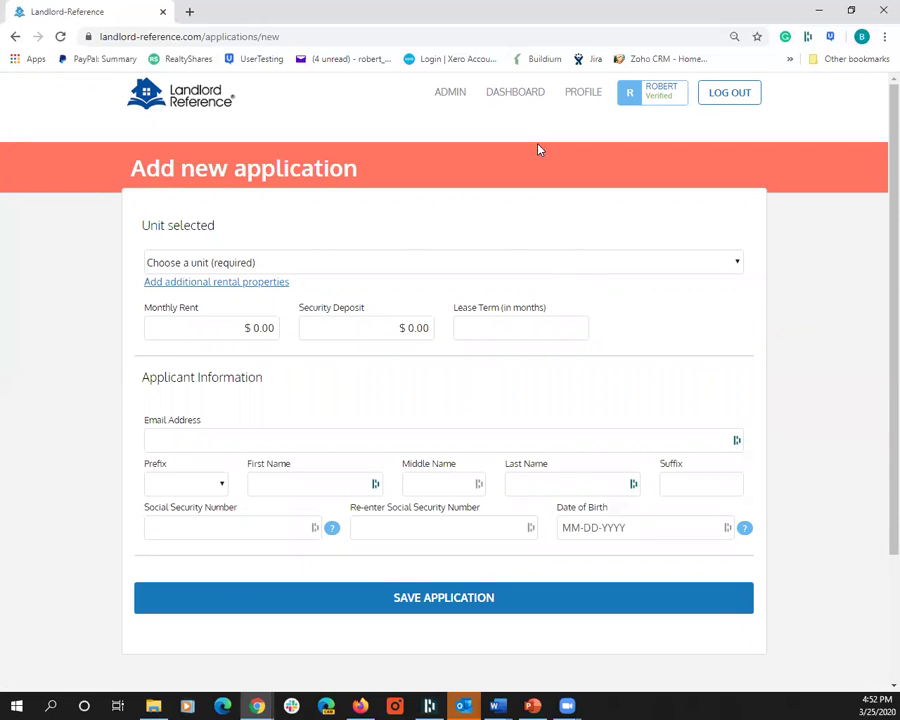
{"action": "left_click", "coordinate": [508, 95]}
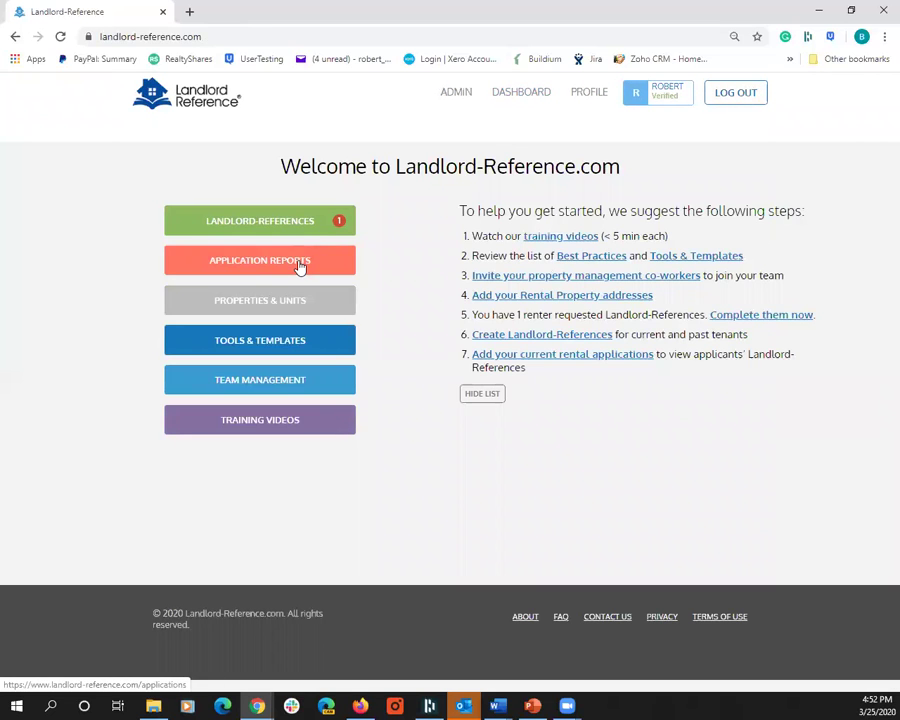
Review the report statuses in Application Reports, open the Blocked applicant's notice, and return to the dashboard.
{"action": "left_click", "coordinate": [299, 264]}
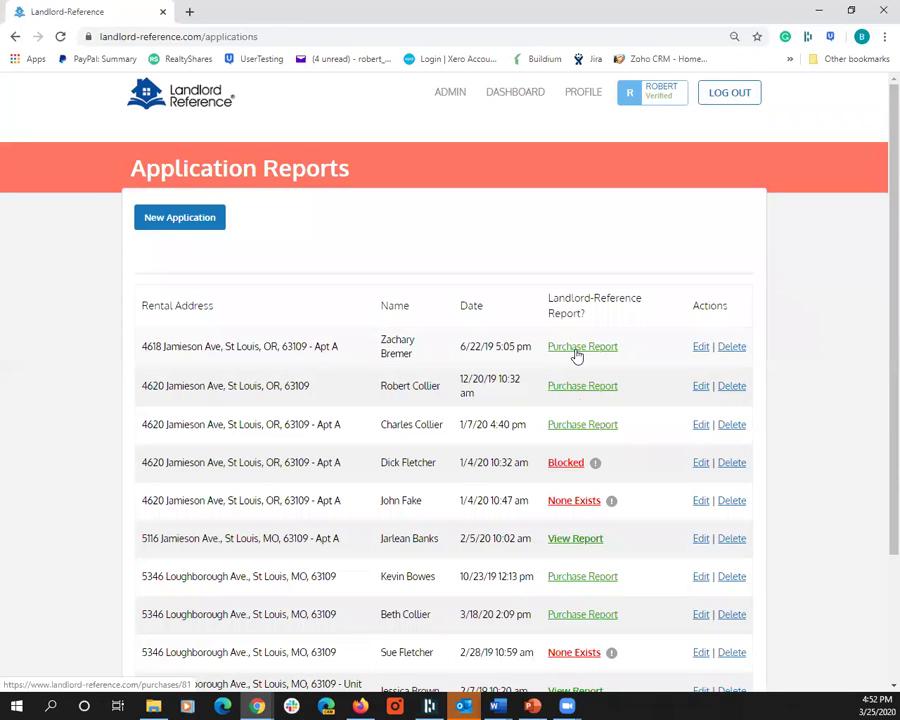
{"action": "scroll", "coordinate": [570, 472], "scroll_direction": "down", "scroll_amount": 1}
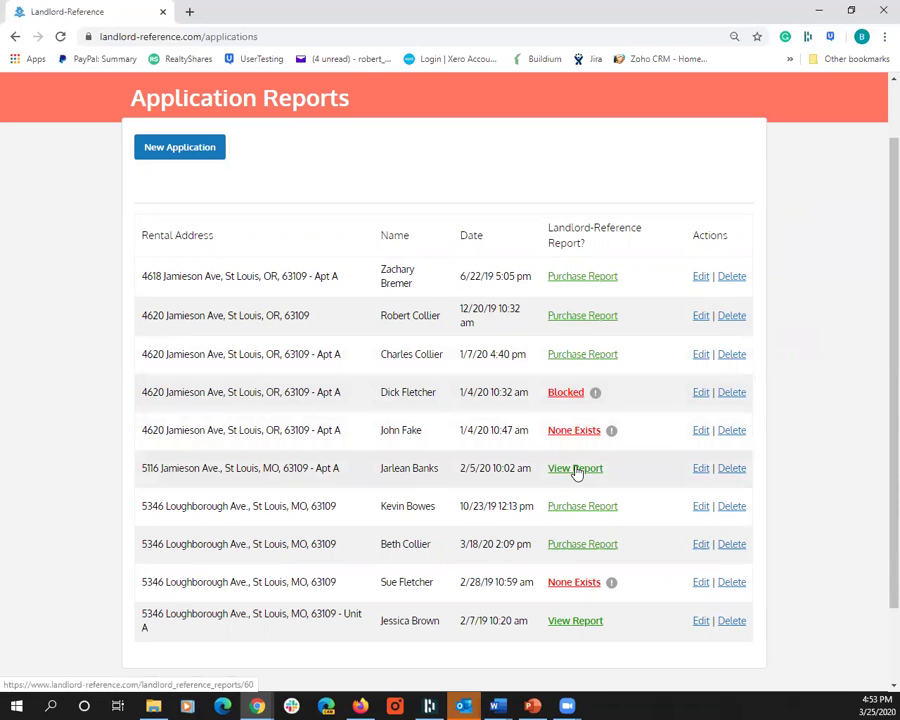
{"action": "left_click", "coordinate": [570, 396]}
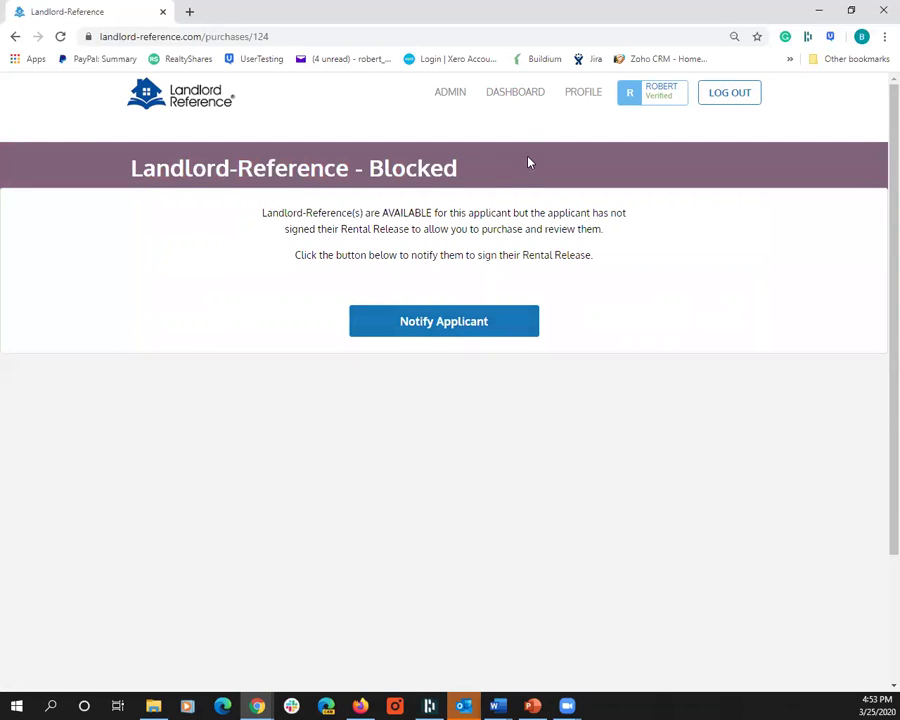
{"action": "left_click", "coordinate": [511, 97]}
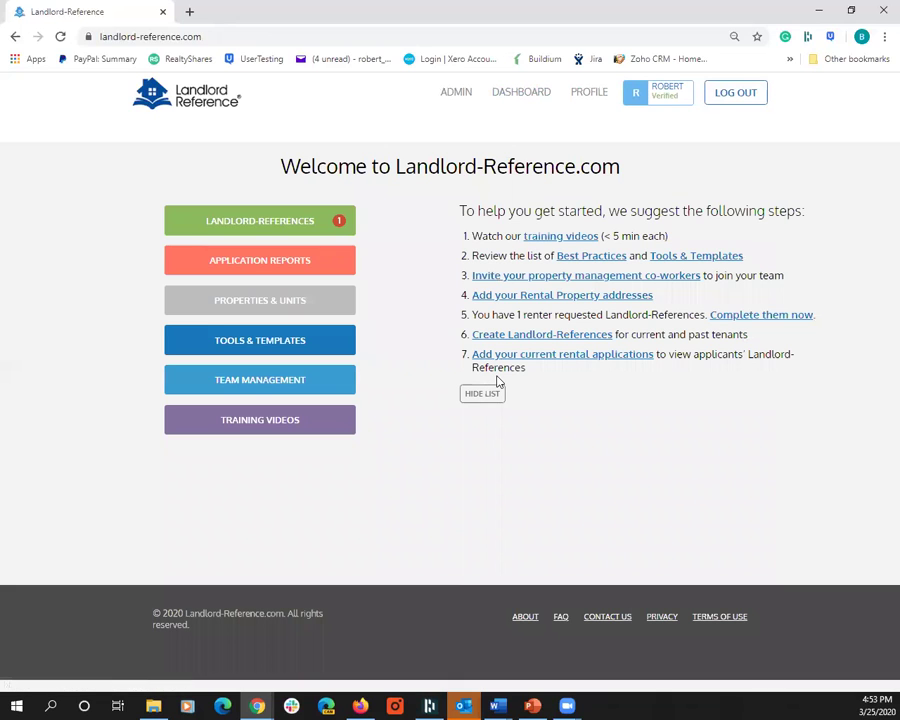
Open the viewable report for the 2/5/20 application and examine its tenant, Rental Release, first address and property manager information.
{"action": "left_click", "coordinate": [287, 263]}
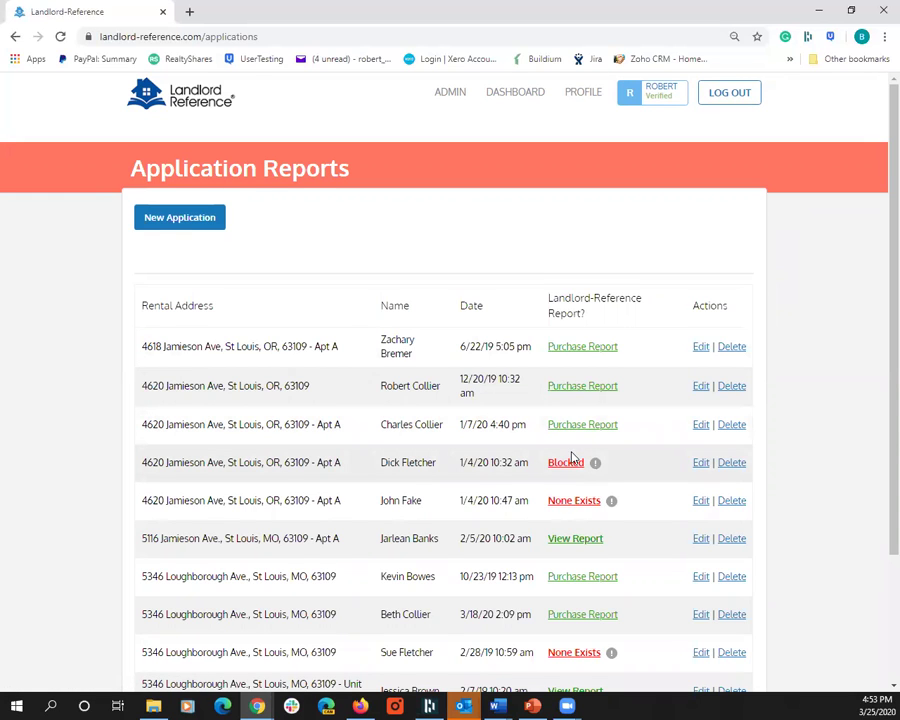
{"action": "scroll", "coordinate": [580, 456], "scroll_direction": "down", "scroll_amount": 2}
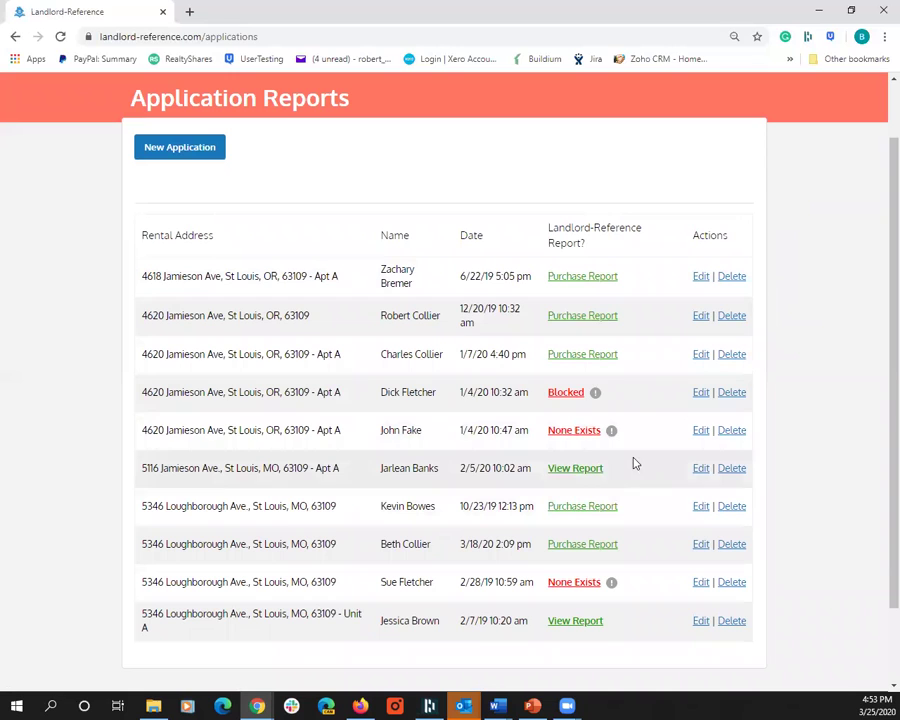
{"action": "left_click", "coordinate": [575, 470]}
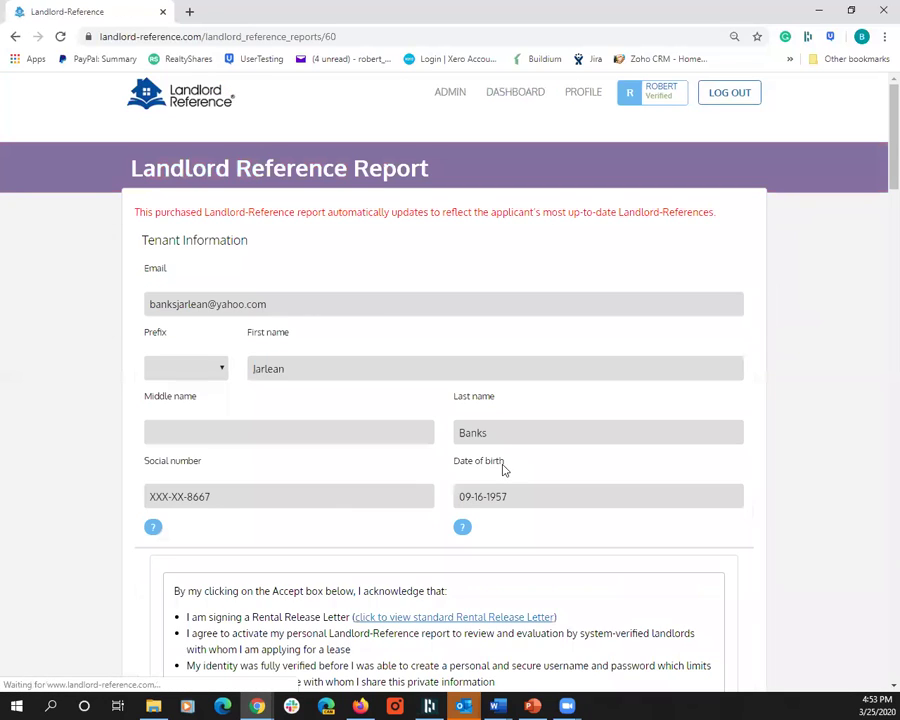
{"action": "scroll", "coordinate": [408, 462], "scroll_direction": "down", "scroll_amount": 6}
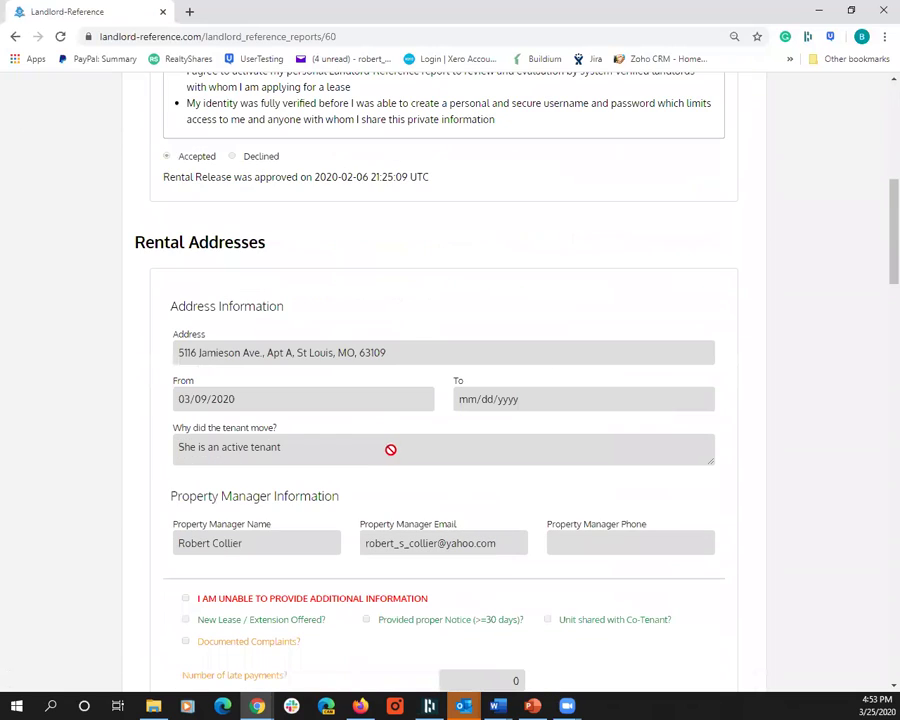
{"action": "scroll", "coordinate": [165, 442], "scroll_direction": "down", "scroll_amount": 2}
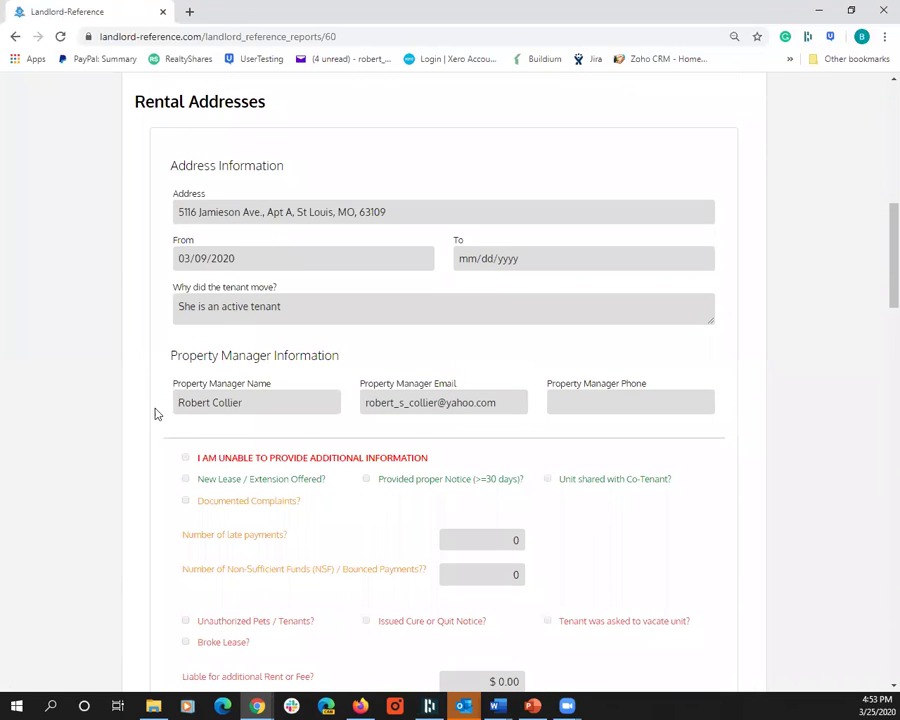
{"action": "double_click", "coordinate": [240, 399]}
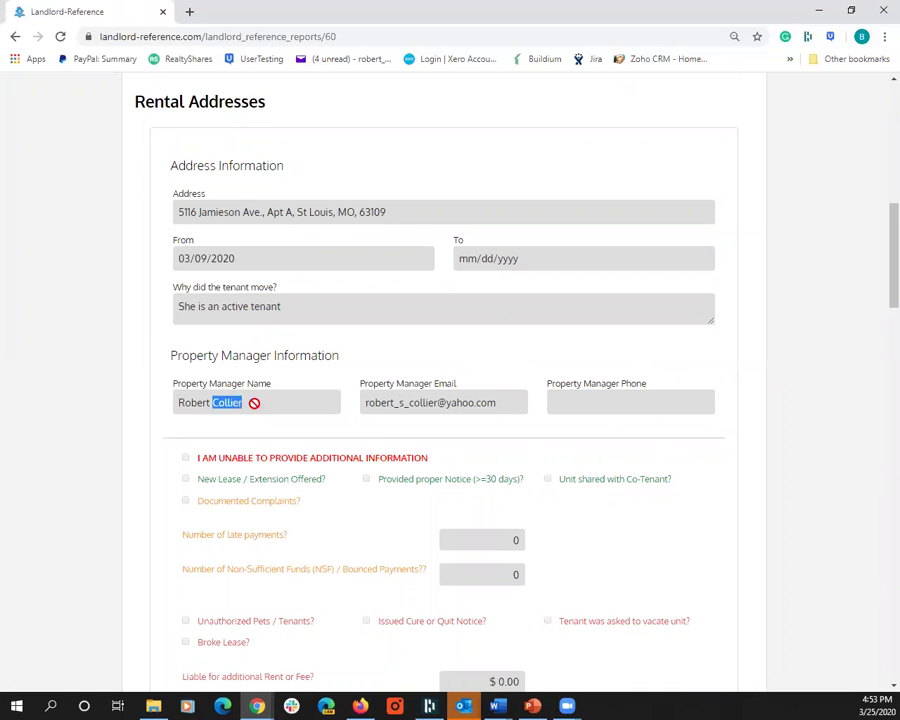
{"action": "left_click", "coordinate": [376, 404]}
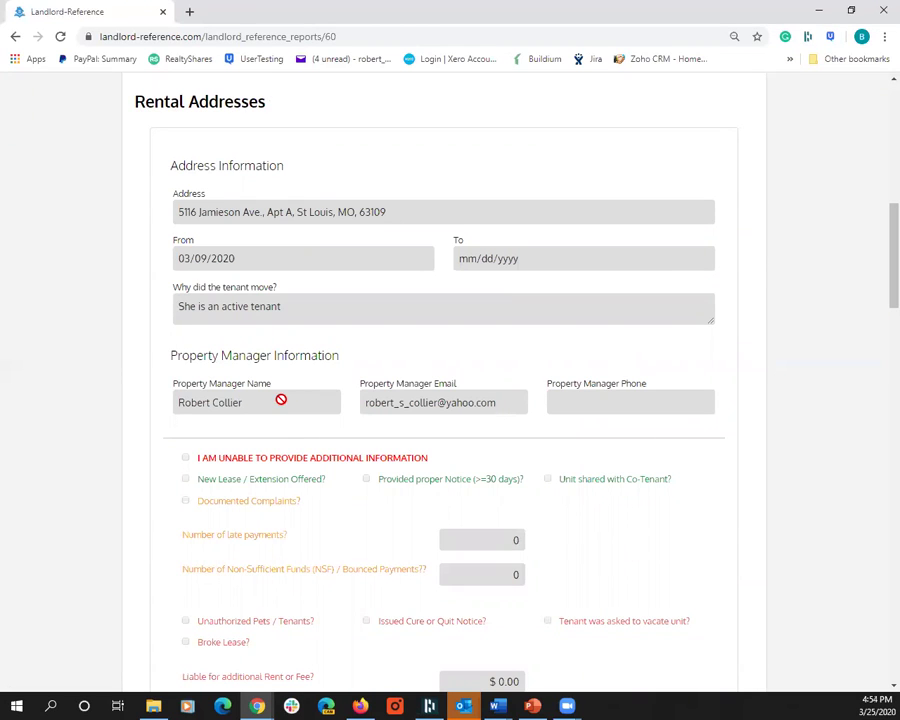
Examine the report's rent-again answers, documents, renter comments, landlord responses and second rental address, and return to the dashboard.
{"action": "scroll", "coordinate": [262, 450], "scroll_direction": "down", "scroll_amount": 3}
{"action": "scroll", "coordinate": [262, 452], "scroll_direction": "down", "scroll_amount": 6}
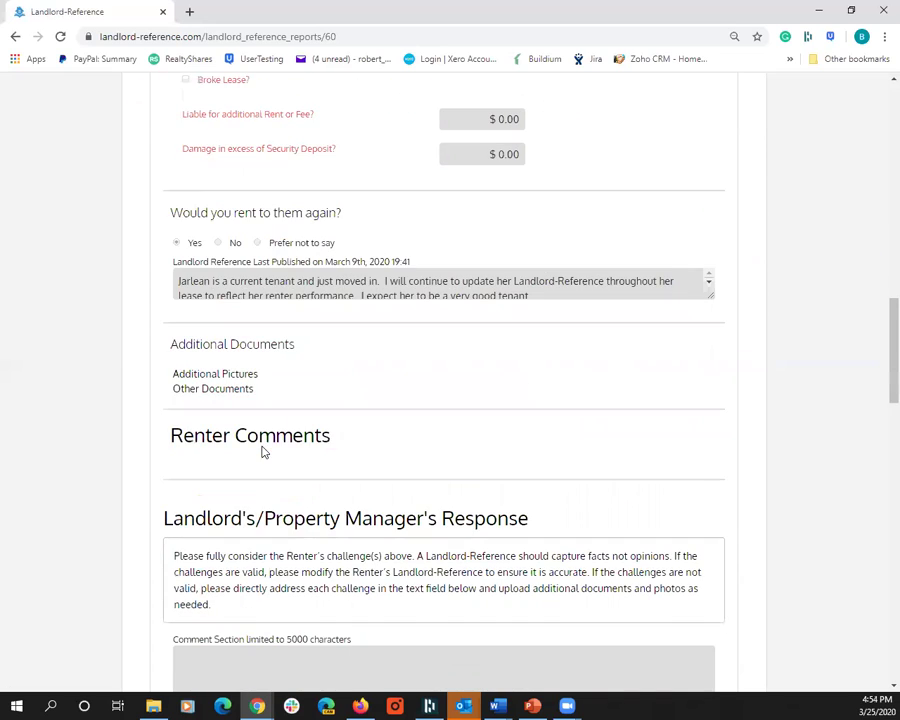
{"action": "scroll", "coordinate": [262, 452], "scroll_direction": "down", "scroll_amount": 8}
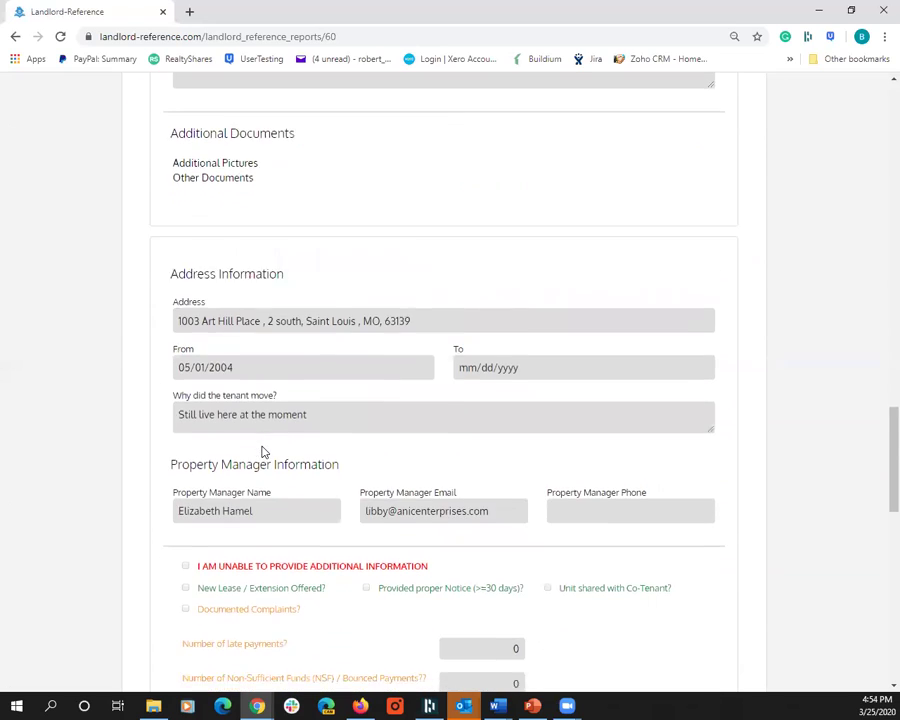
{"action": "scroll", "coordinate": [261, 450], "scroll_direction": "down", "scroll_amount": 2}
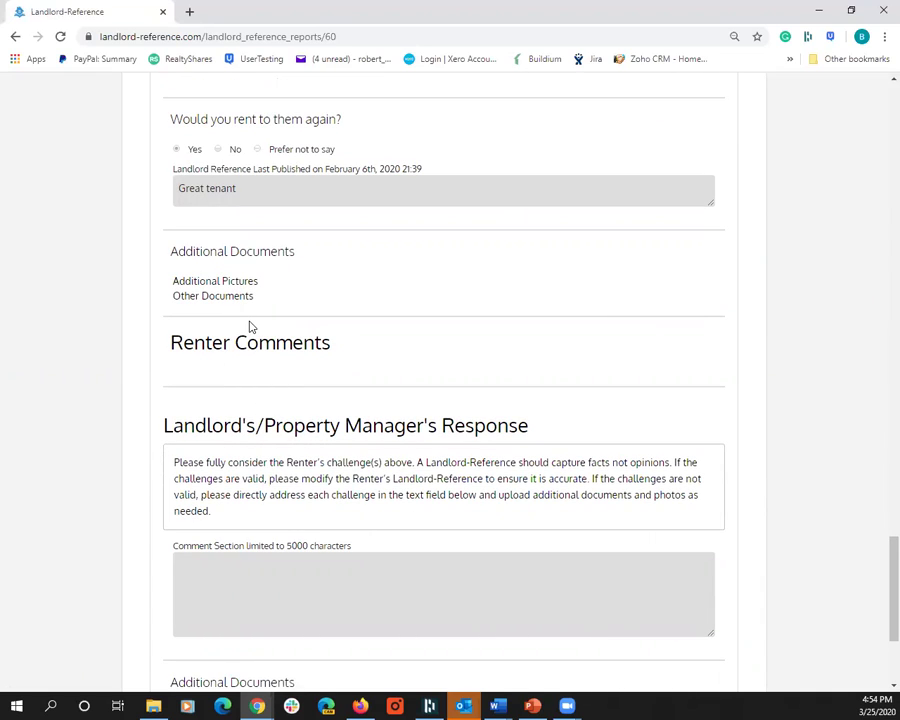
{"action": "scroll", "coordinate": [251, 326], "scroll_direction": "up", "scroll_amount": 20}
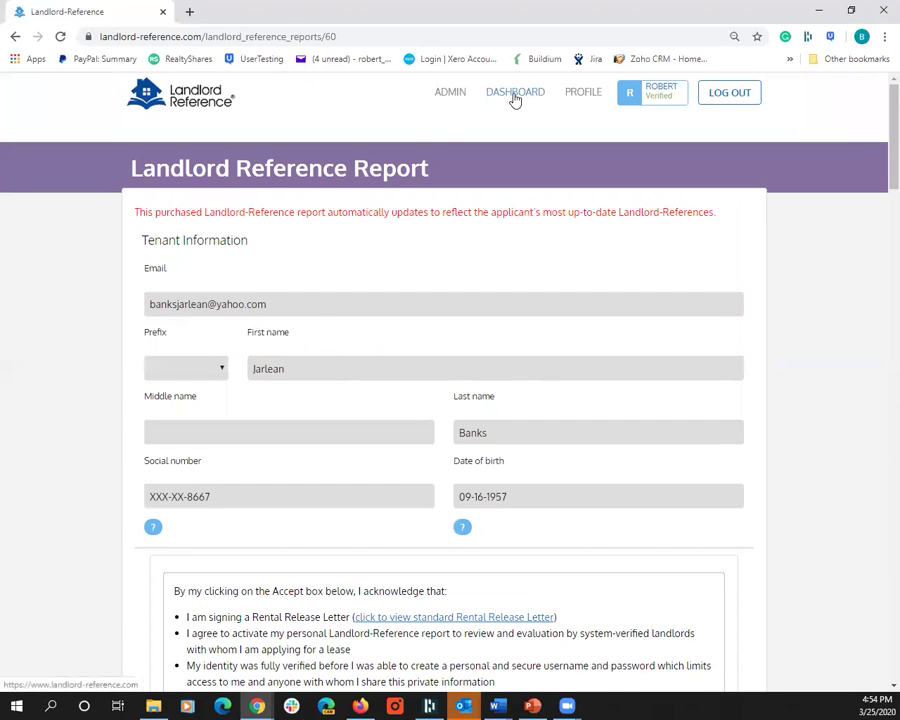
{"action": "left_click", "coordinate": [502, 98]}
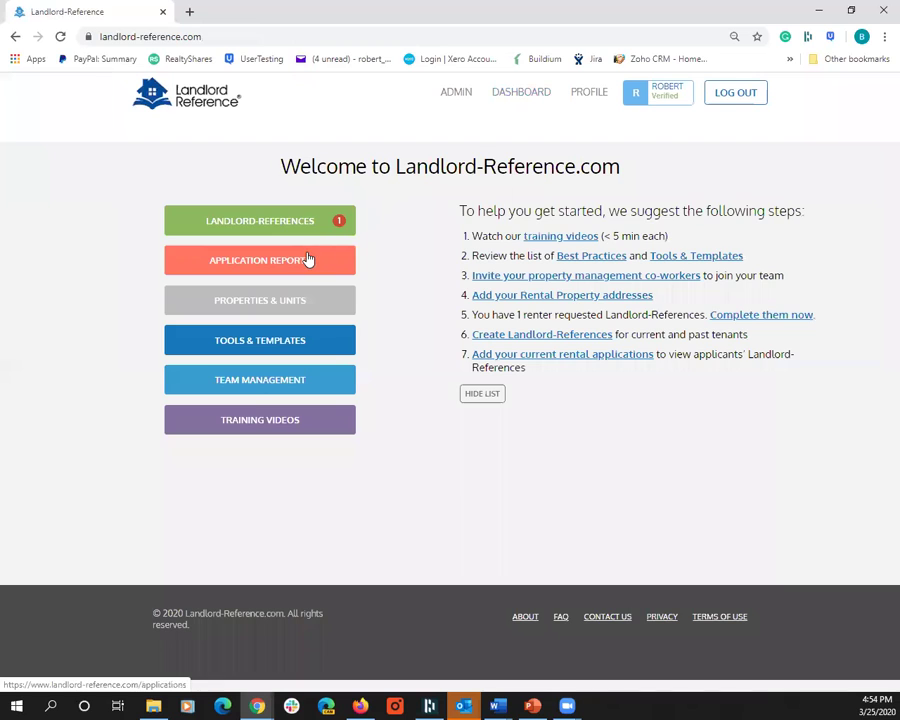
Open the report purchase options for the 1/7/20 application, look over who can be charged, and leave for the dashboard without purchasing.
{"action": "left_click", "coordinate": [308, 259]}
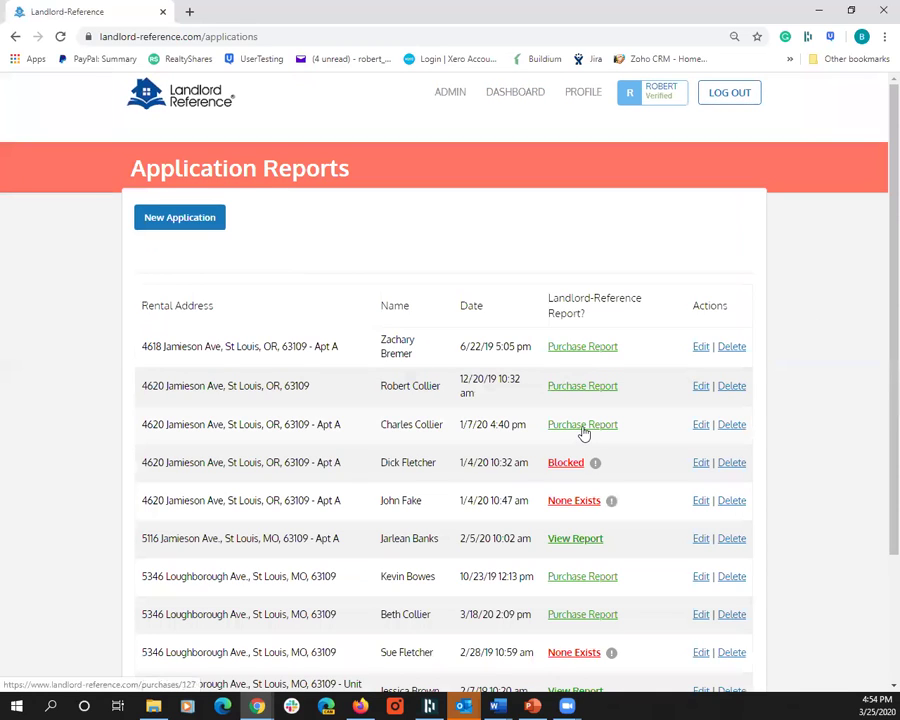
{"action": "left_click", "coordinate": [584, 430]}
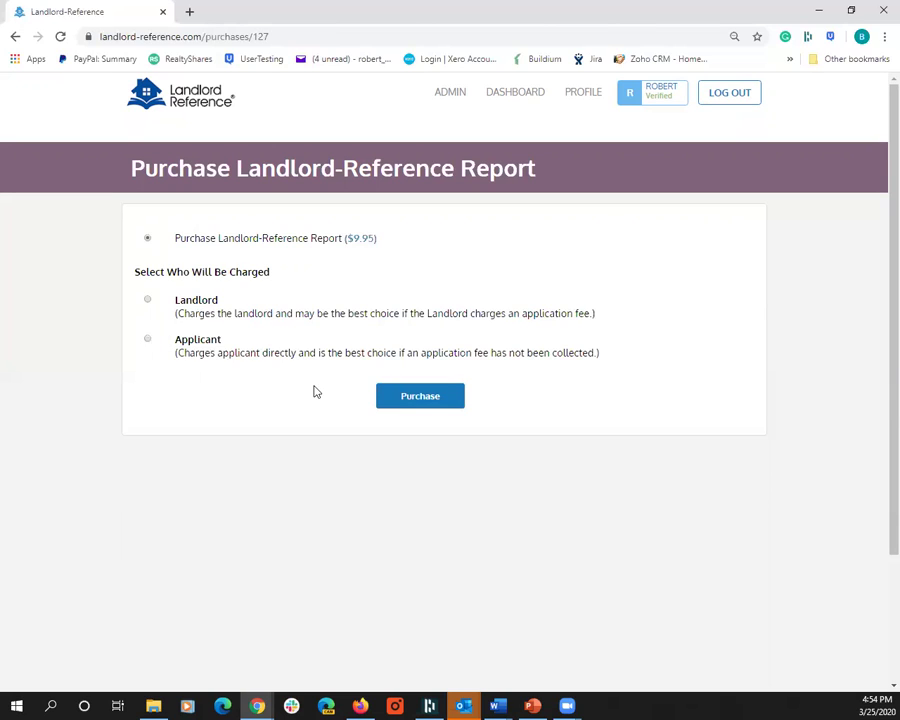
{"action": "left_click", "coordinate": [503, 96]}
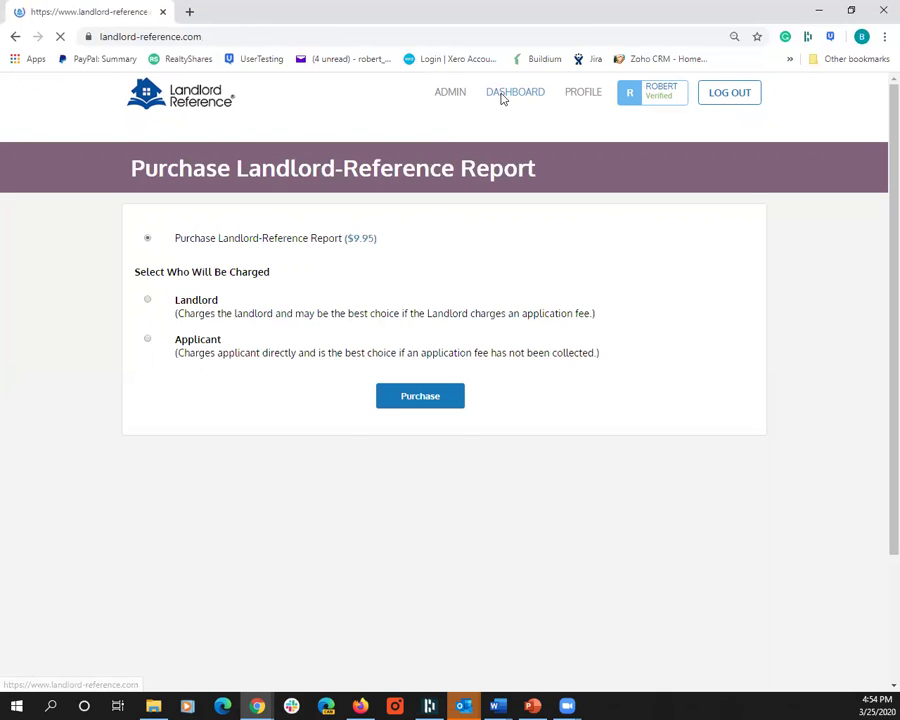